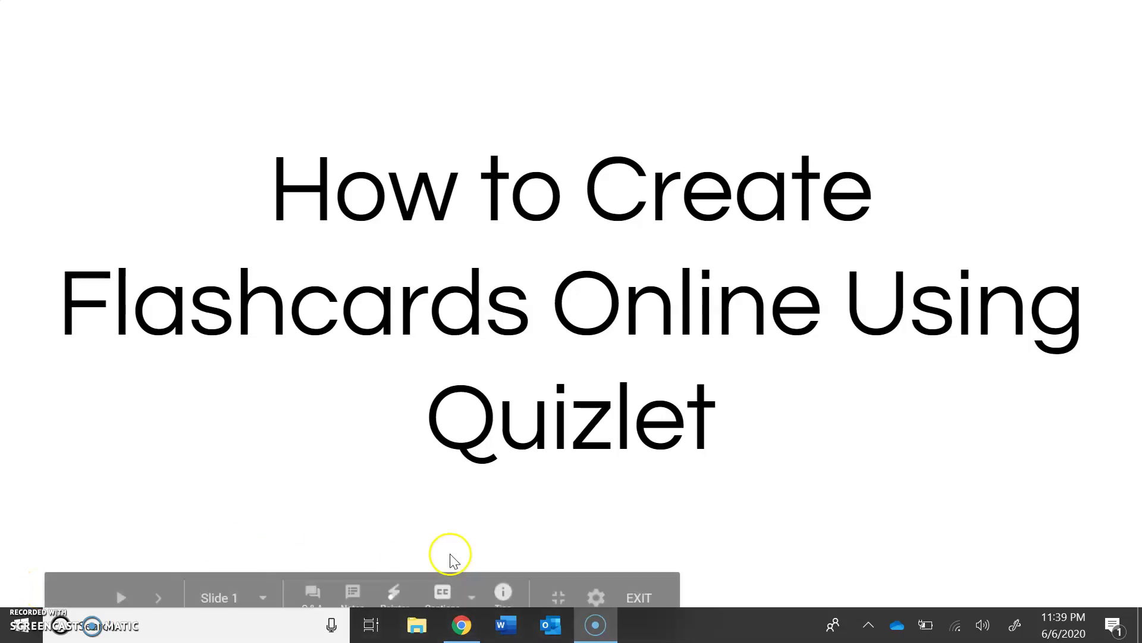
Advance to the Quizlet slide and follow its link to quizlet.com in a new tab
left_click(607, 474)
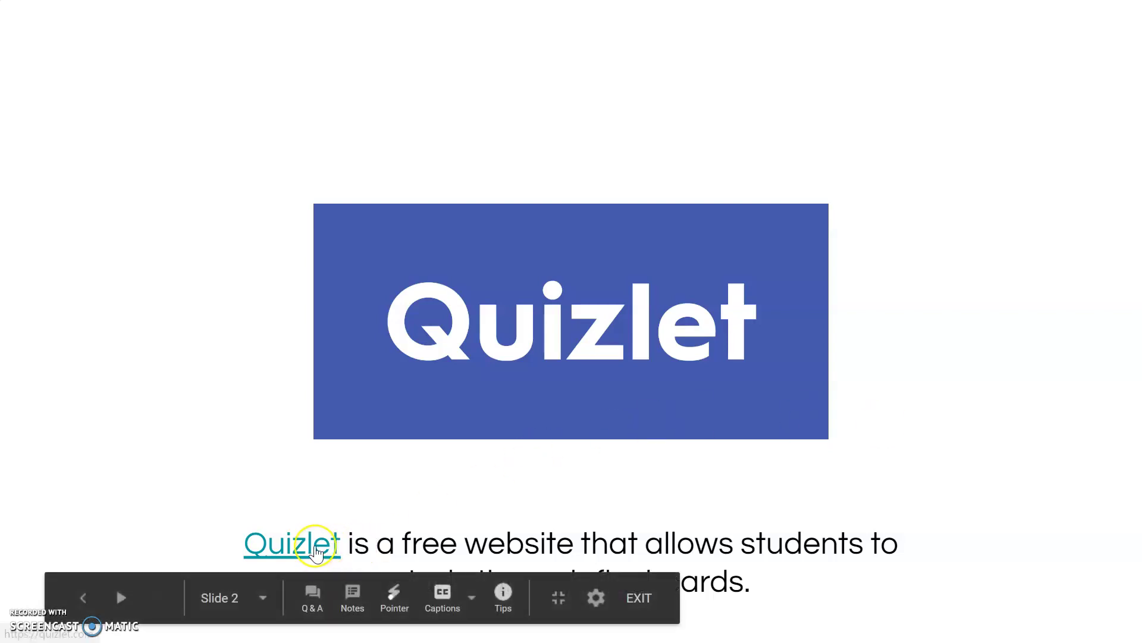
left_click(316, 548)
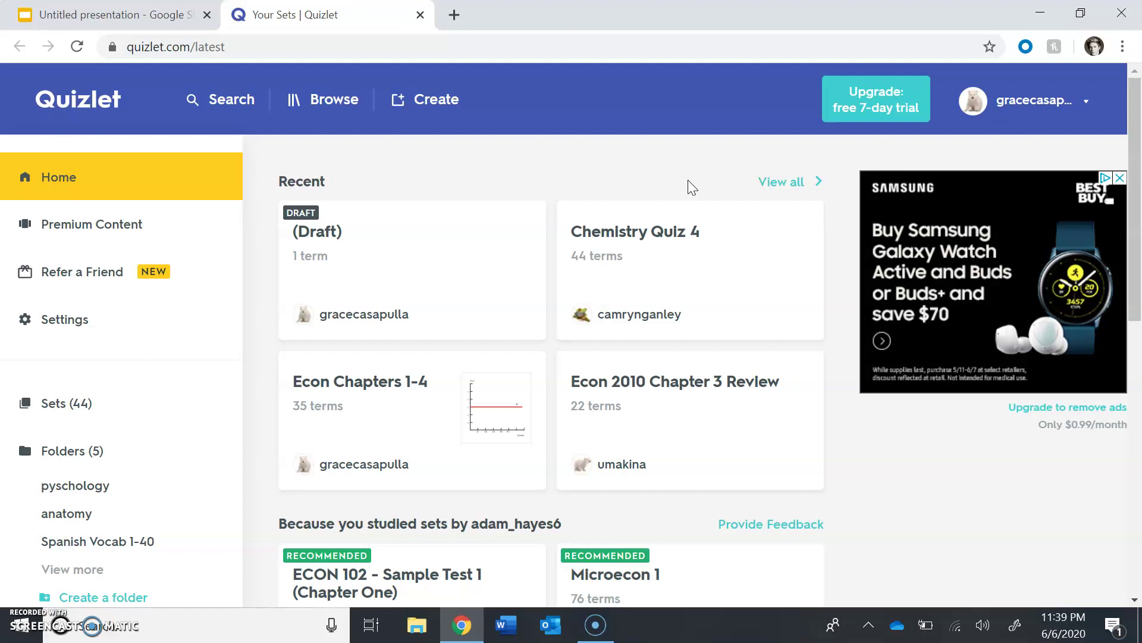
Start a new study set, dismissing the autosaved draft notice
left_click(433, 102)
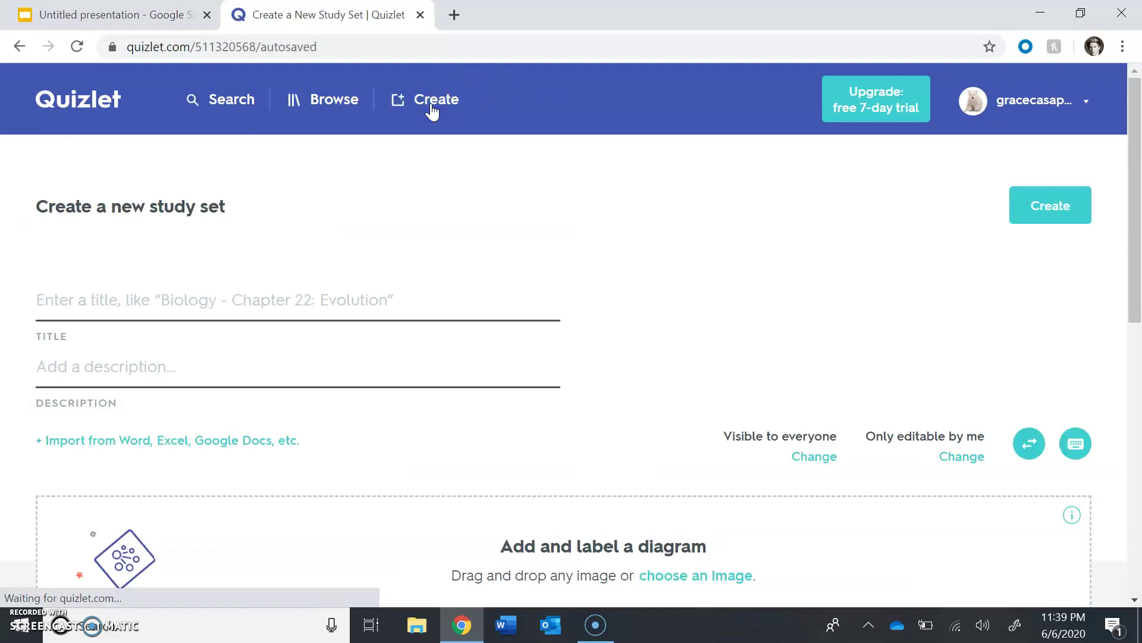
left_click(351, 528)
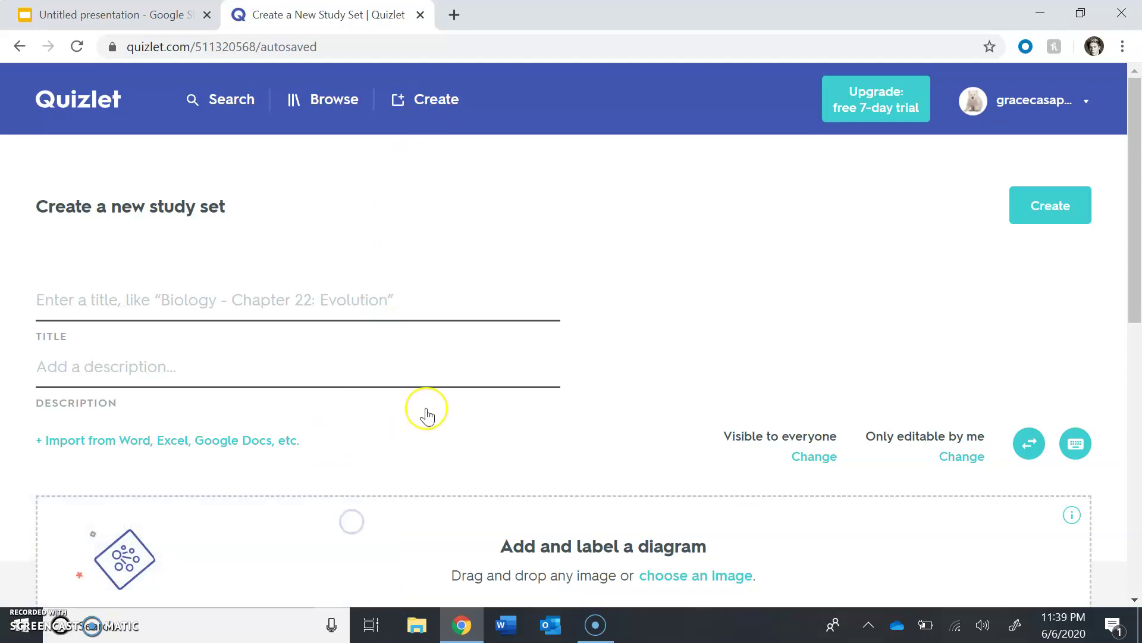
scroll(425, 411, "down", 6)
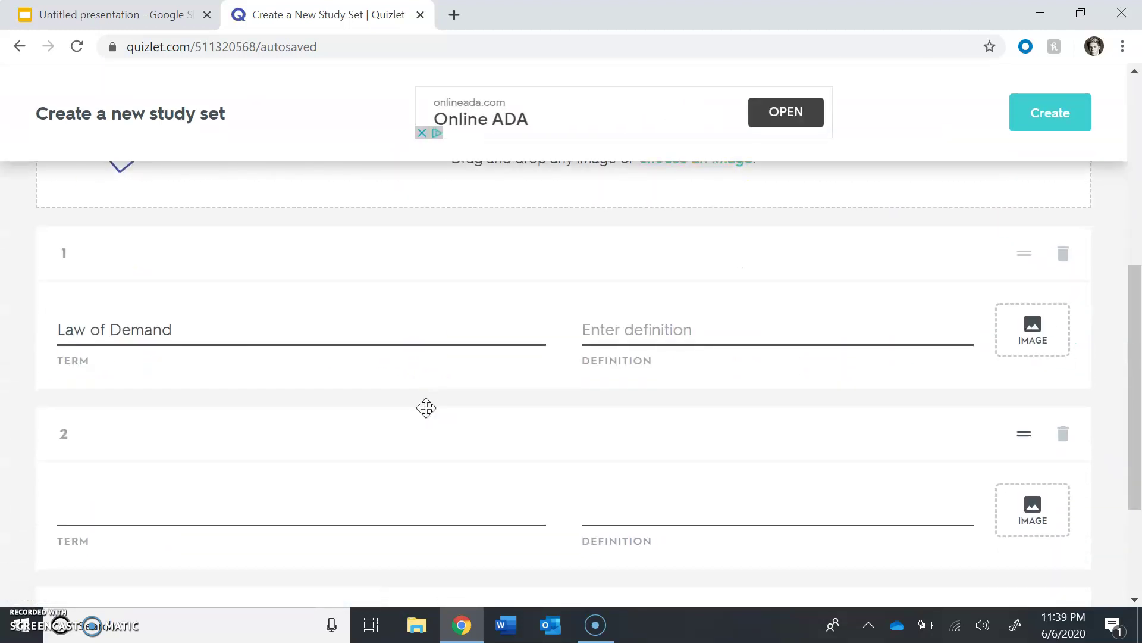
scroll(427, 417, "up", 4)
scroll(427, 417, "up", 2)
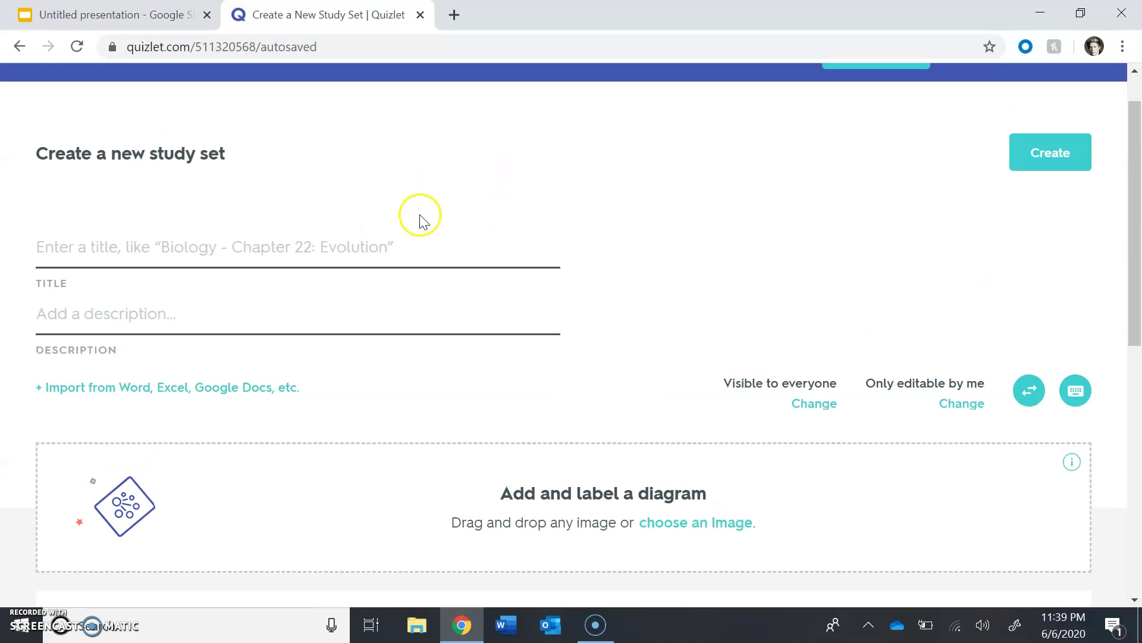
scroll(418, 222, "up", 1)
Title the set 'Economics' with the description 'Chapter 3: supply and demand'
left_click(343, 306)
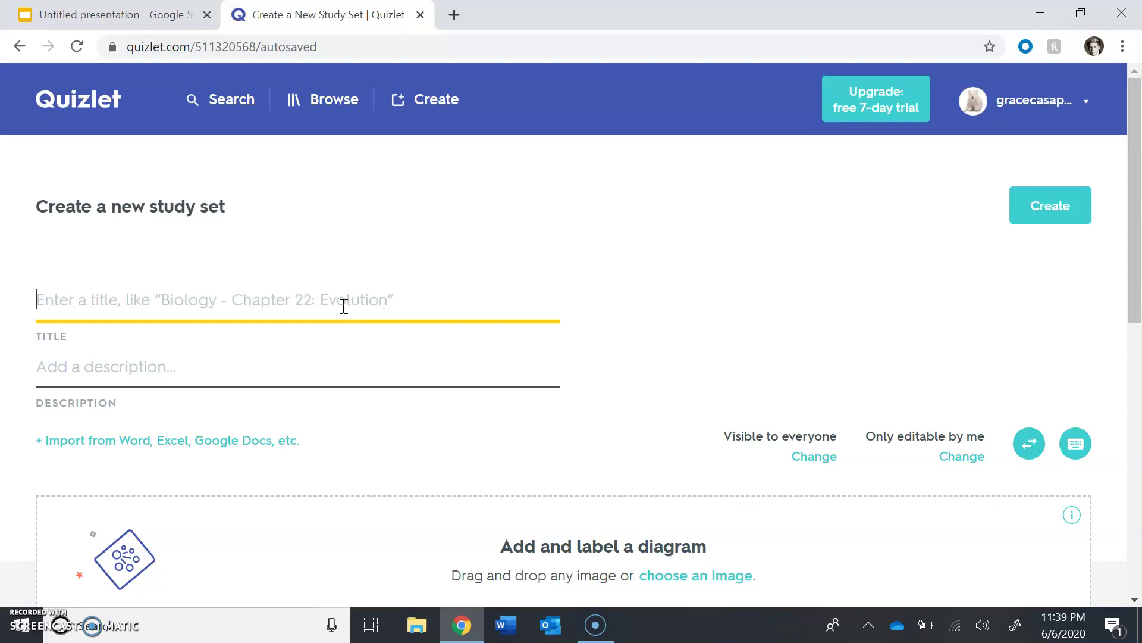
type("Economics")
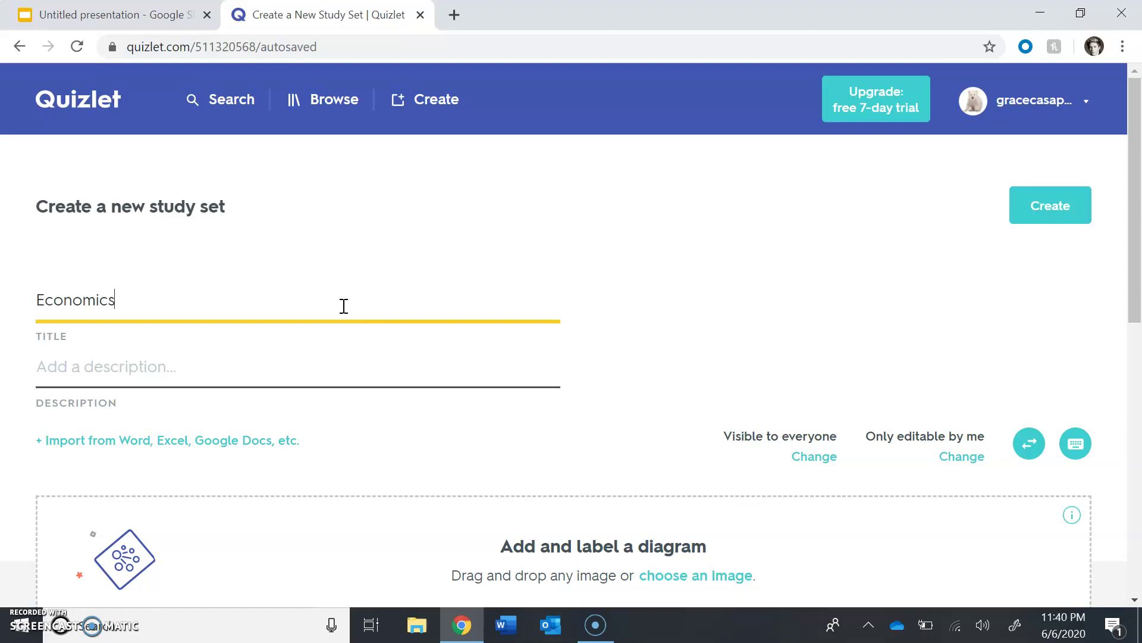
left_click(297, 375)
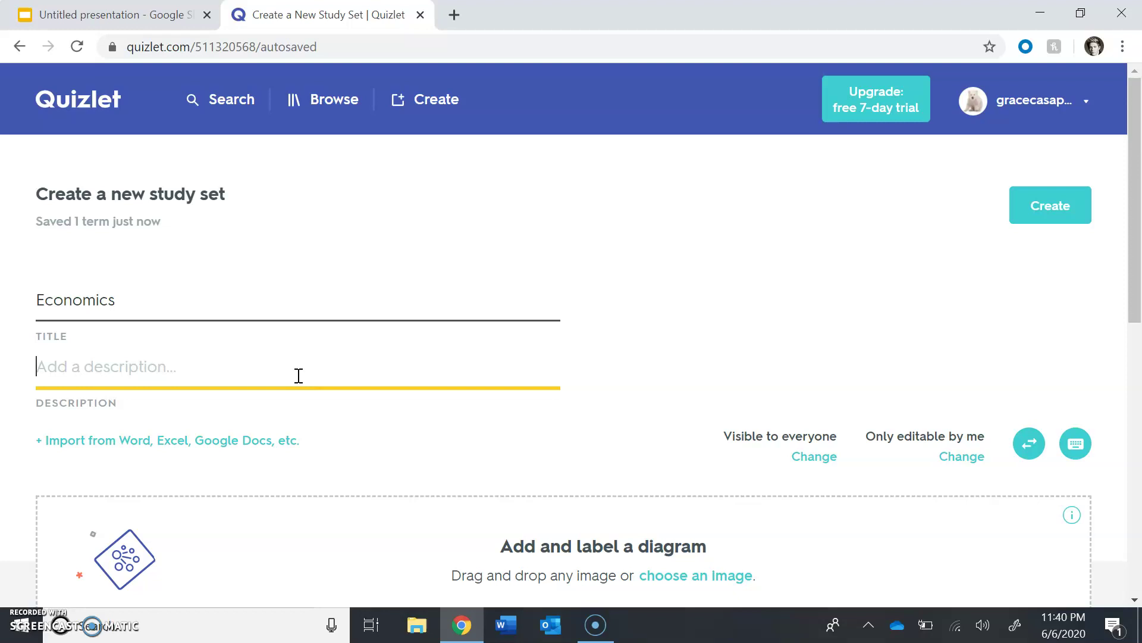
type("Chapter 3: supply ad dem")
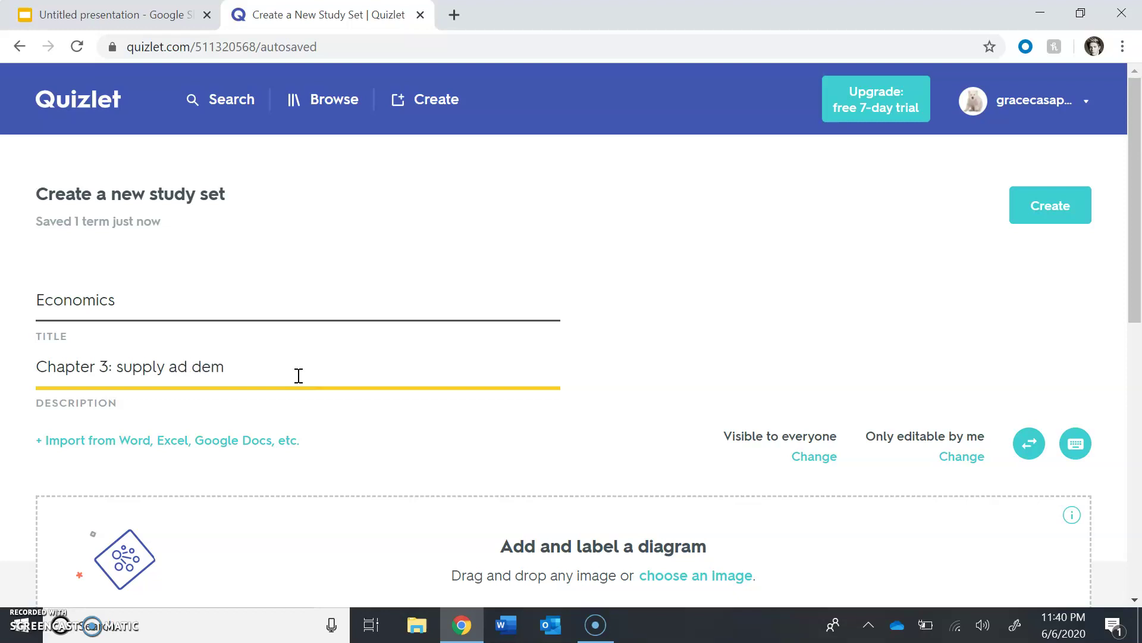
key("BackSpace")
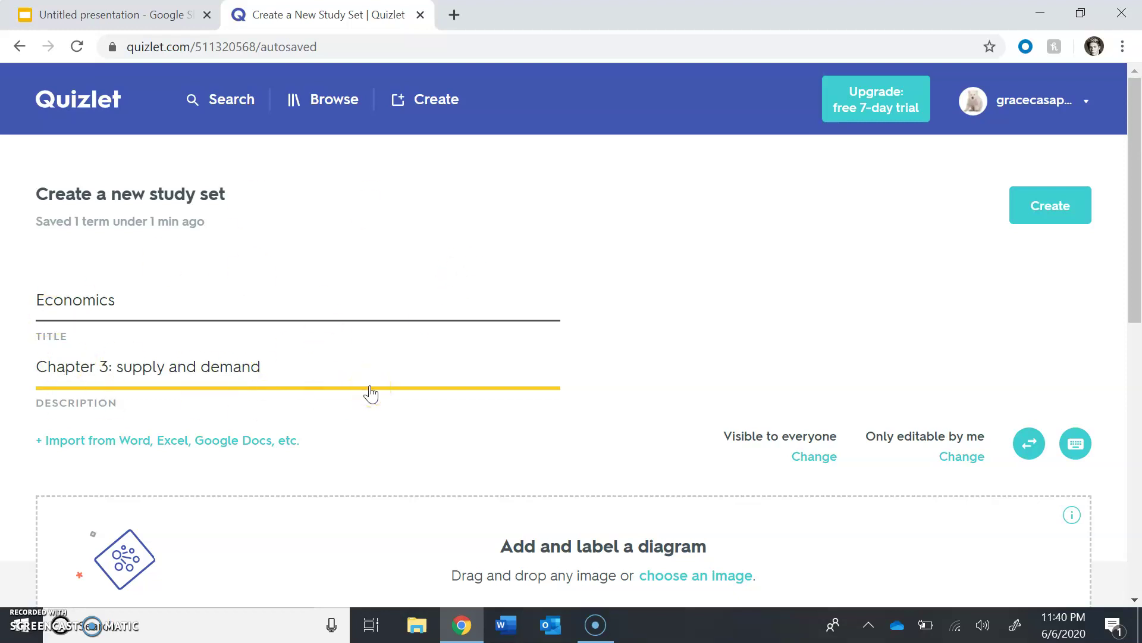
Replace the first card's term 'Law of Demand' with the partial entry 'law of su'
scroll(370, 393, "down", 1)
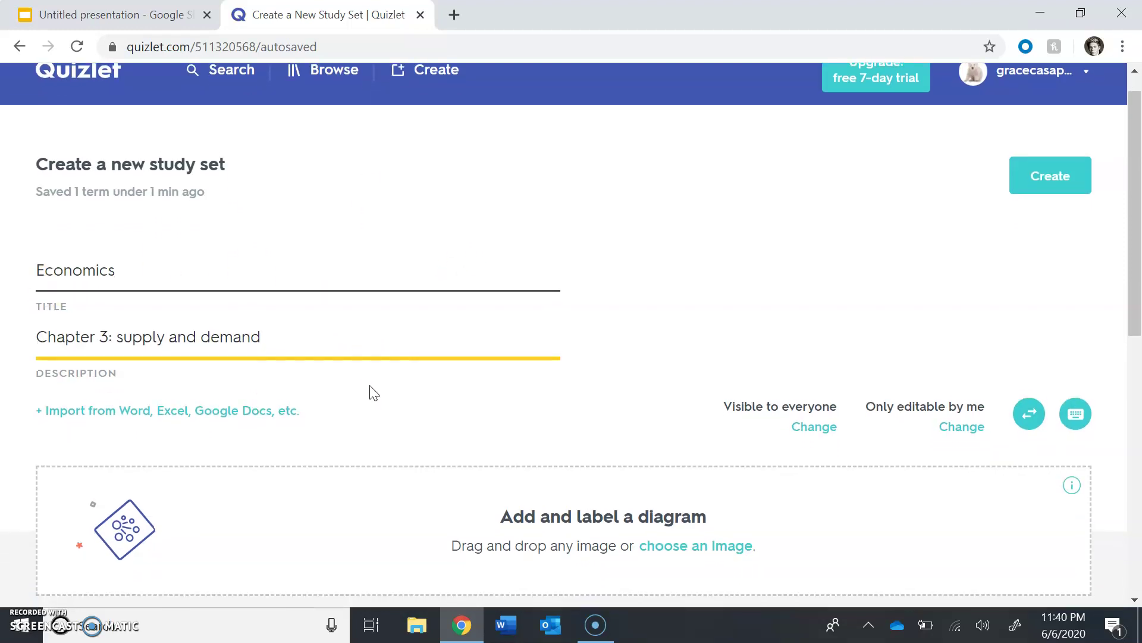
scroll(370, 392, "down", 3)
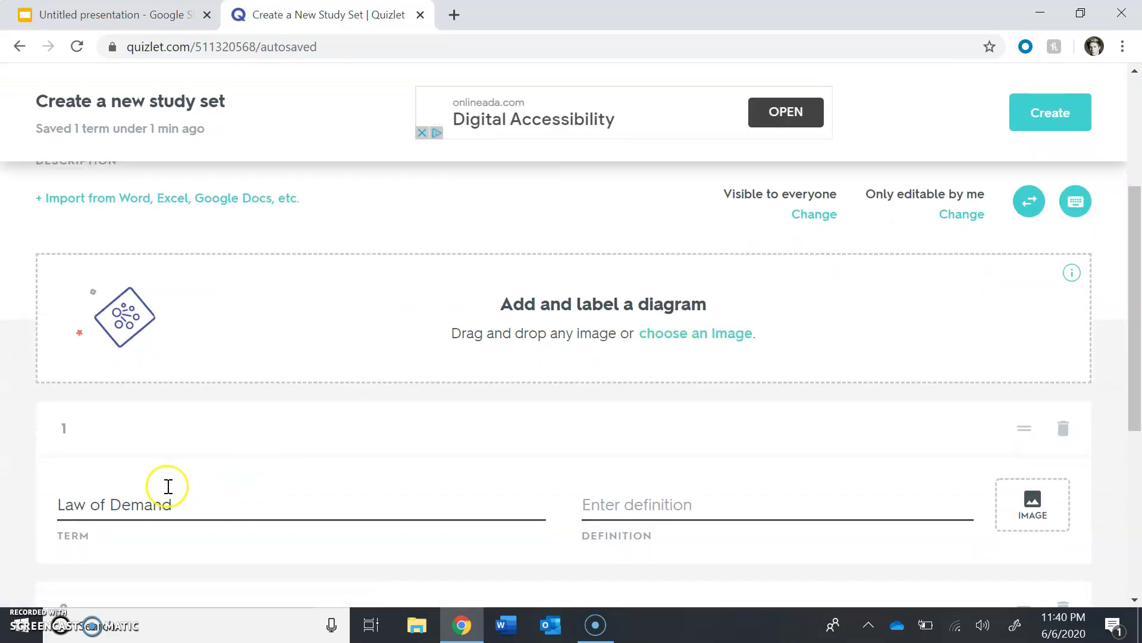
left_click(185, 504)
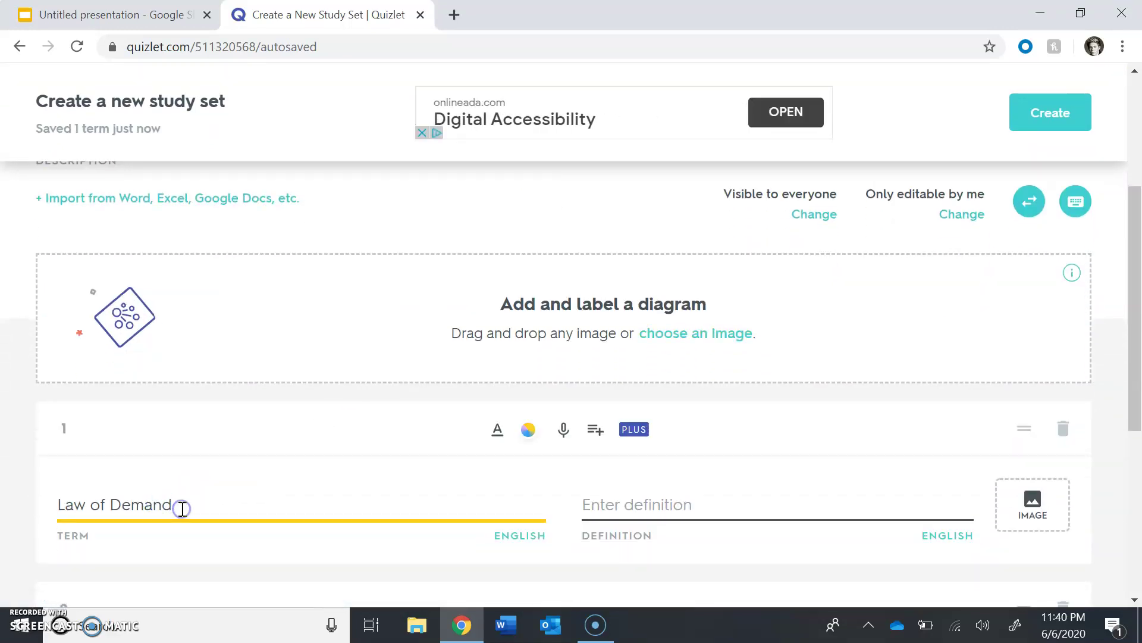
scroll(183, 503, "down", 1)
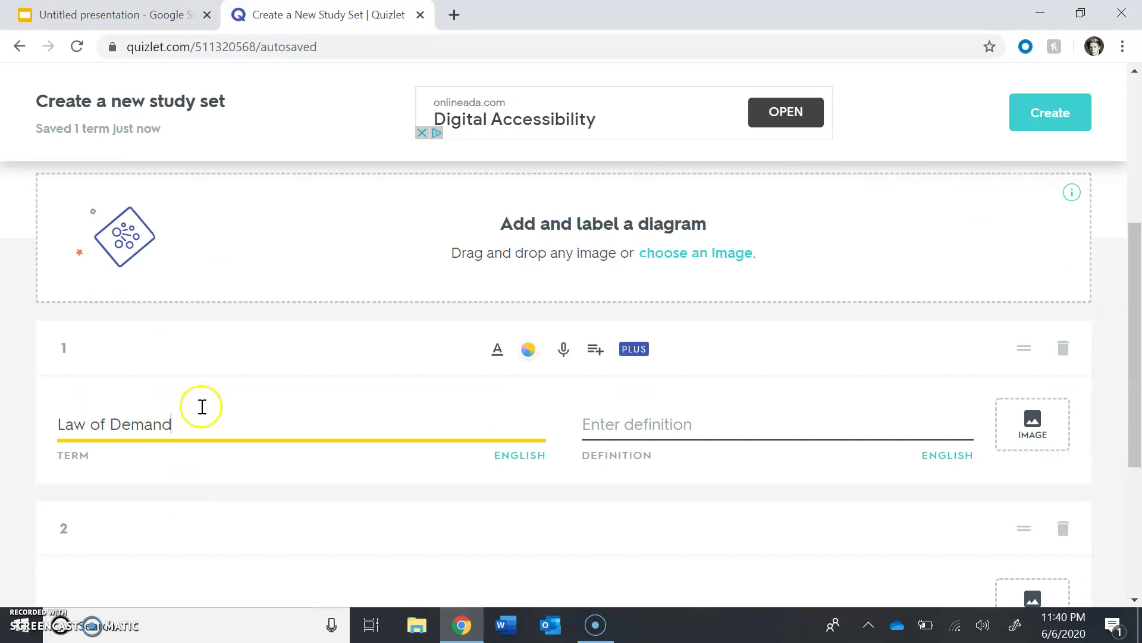
scroll(369, 399, "down", 1)
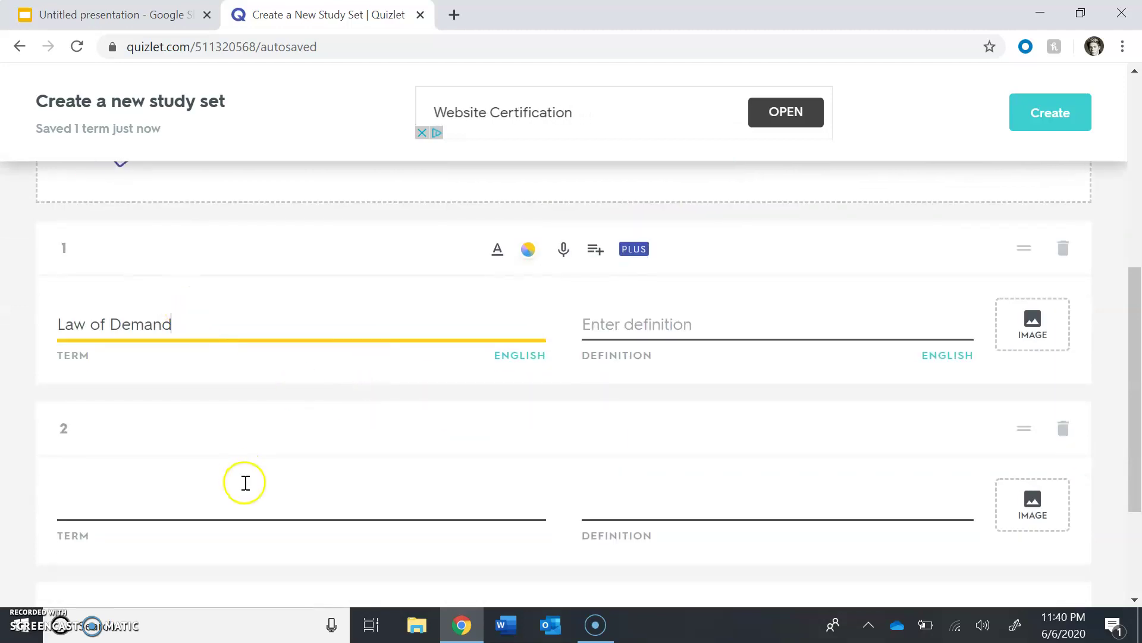
scroll(306, 529, "down", 1)
scroll(306, 530, "up", 2)
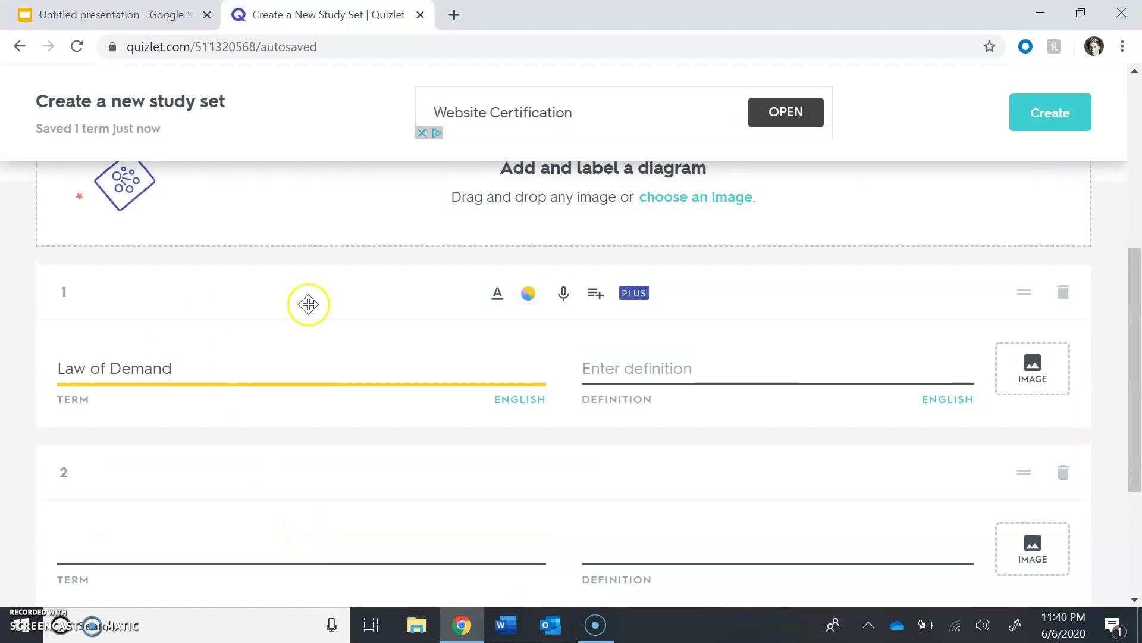
left_click_drag(369, 379, 31, 394)
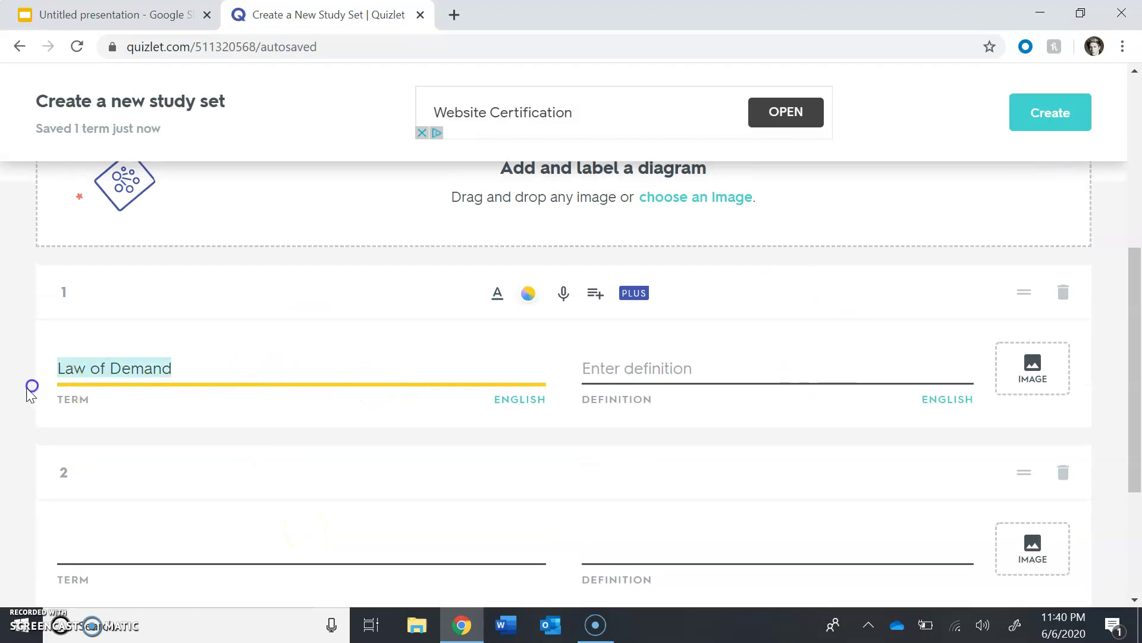
key("BackSpace")
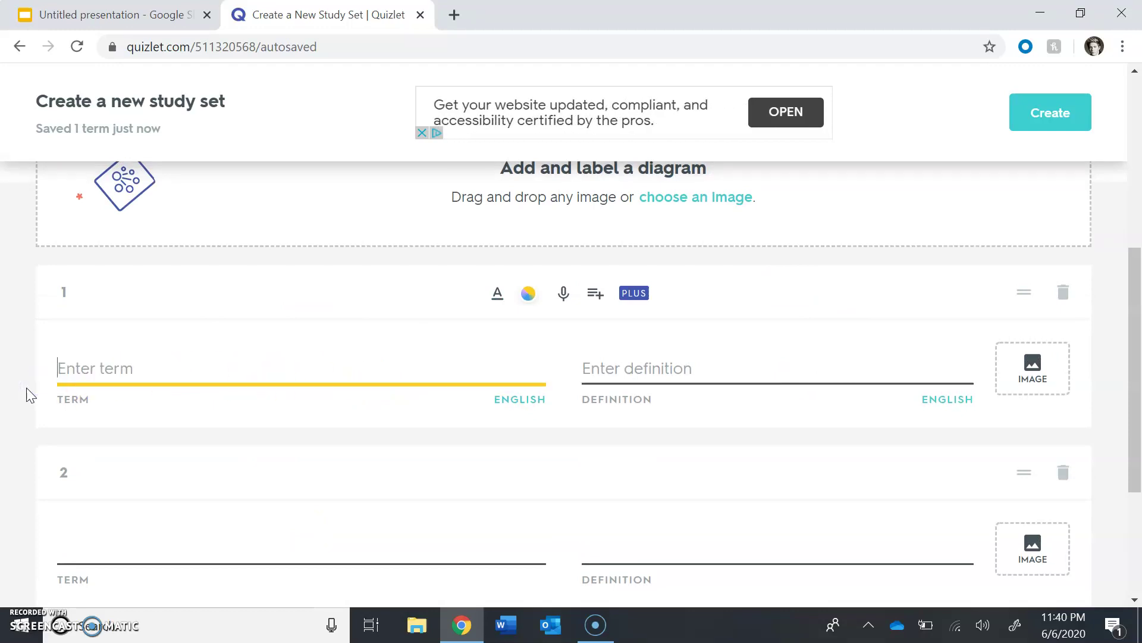
type("law of su")
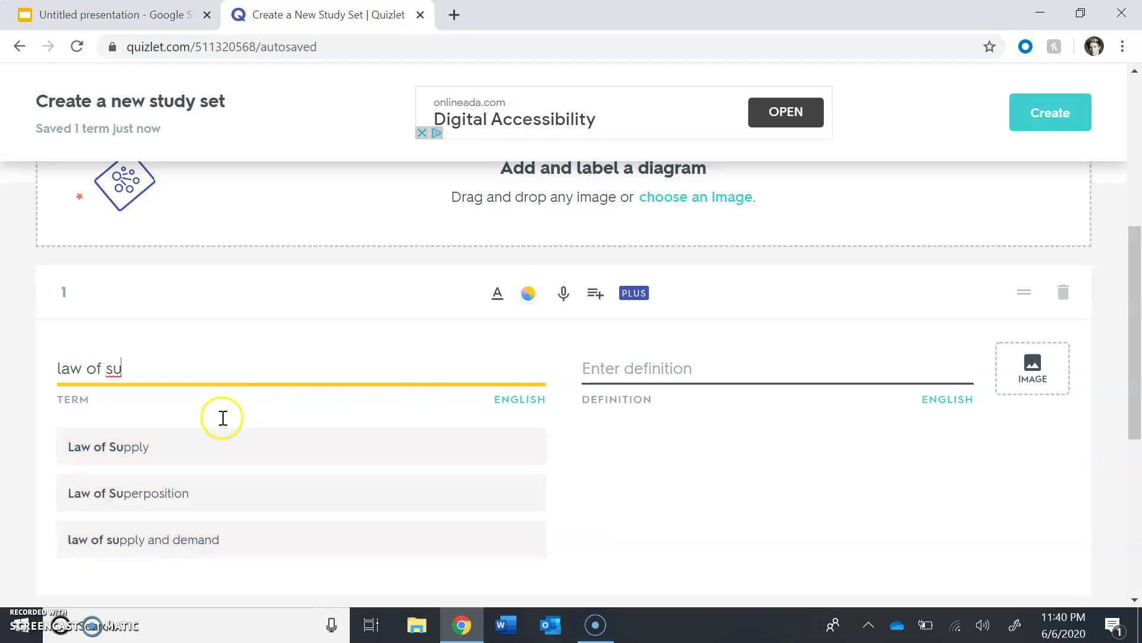
Choose the 'Law of Supply' term suggestion and the second suggested definition
left_click(127, 441)
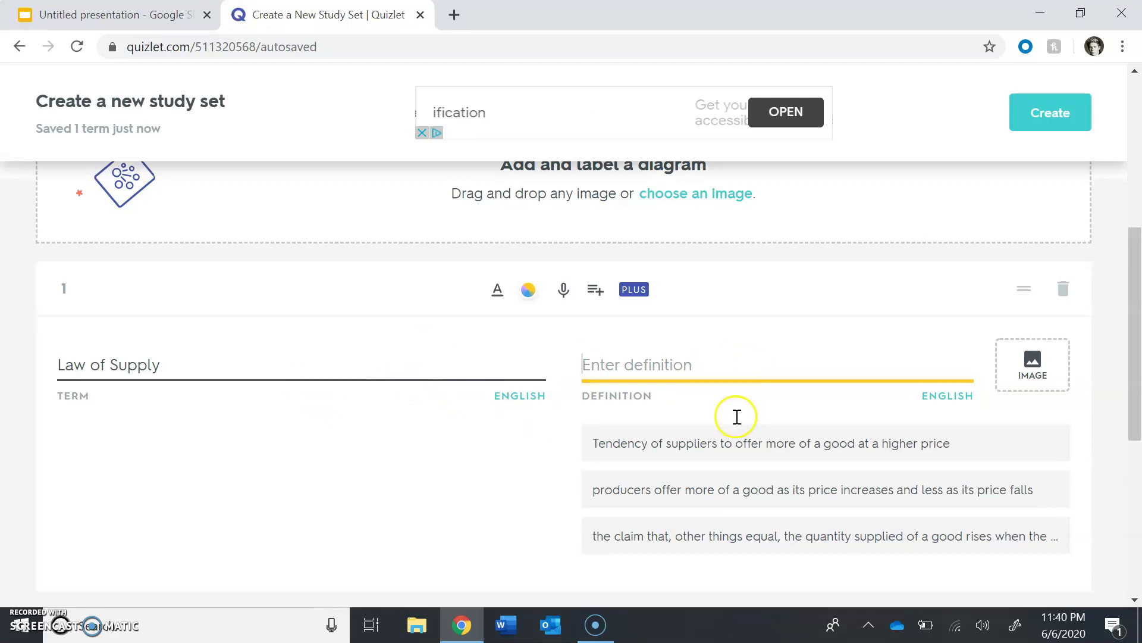
scroll(734, 413, "down", 1)
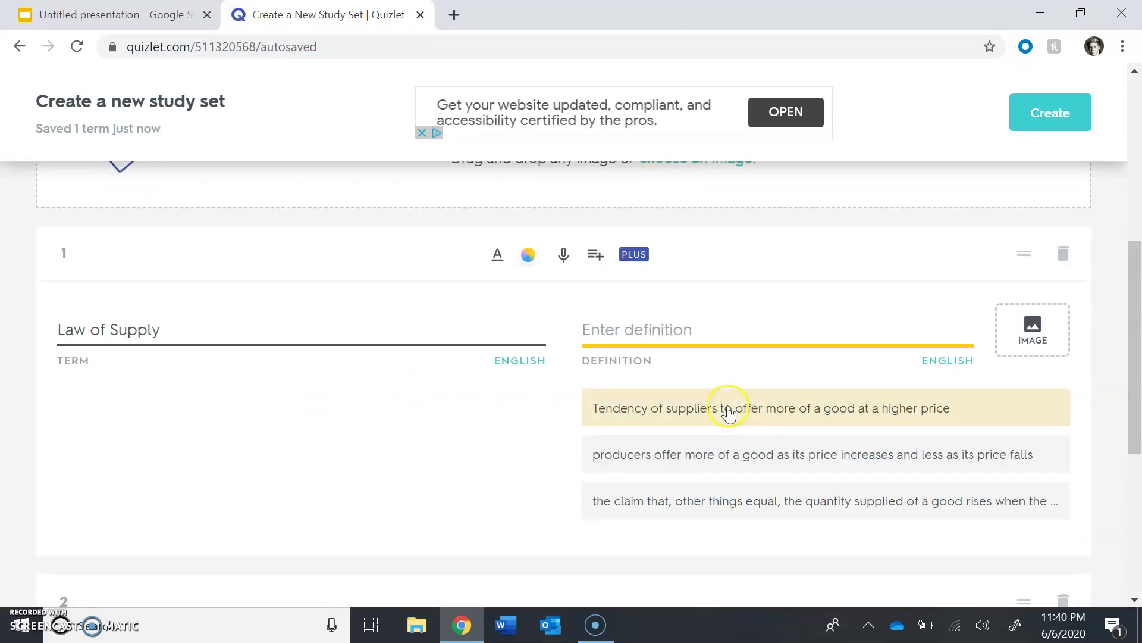
left_click(676, 466)
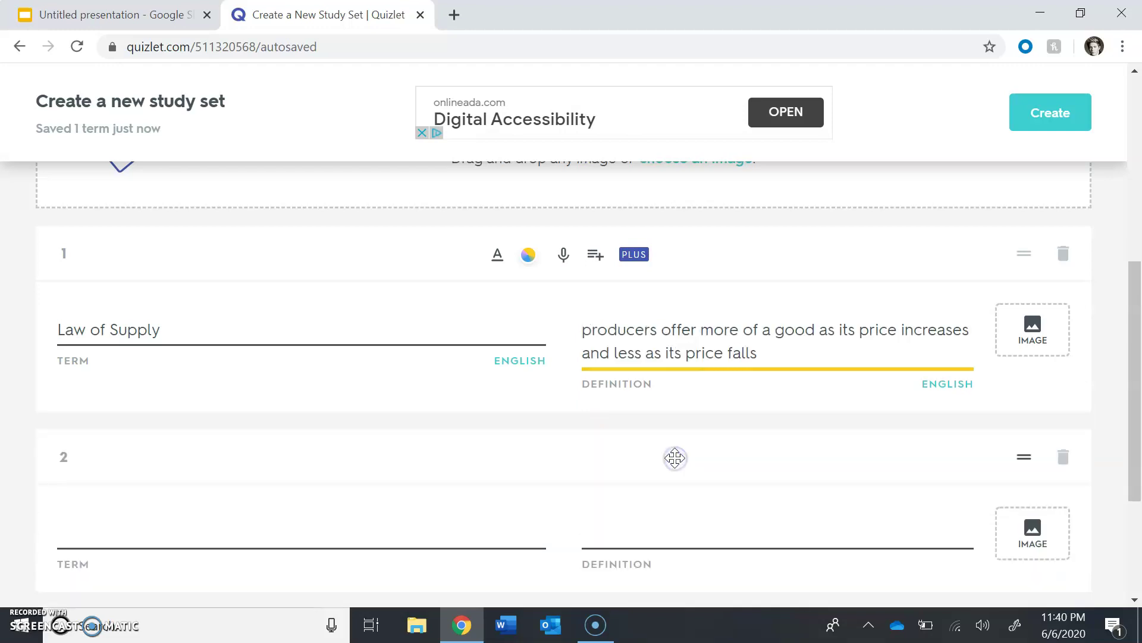
scroll(873, 428, "down", 1)
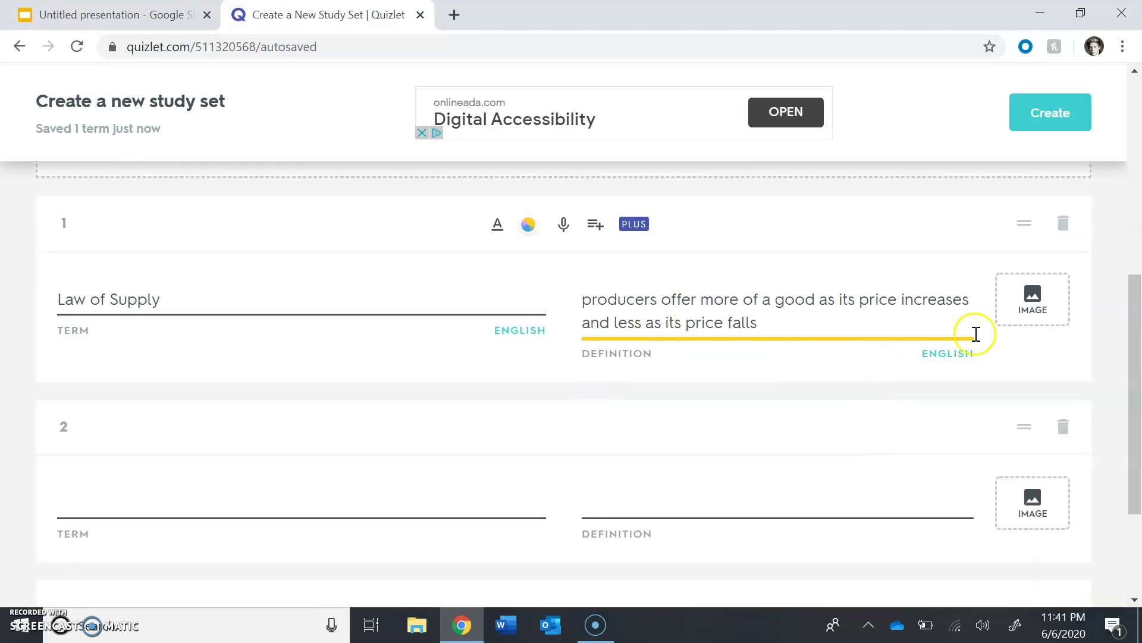
Add the %Δquantity supplied / %Δprice image to the first card from the image results
left_click(1035, 306)
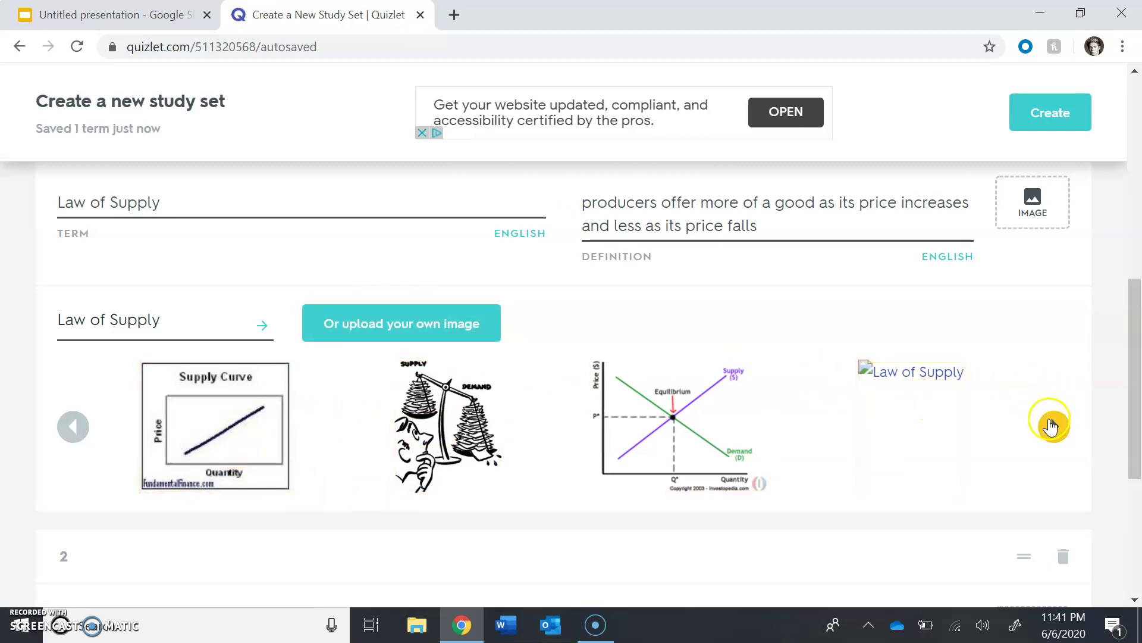
left_click(1051, 423)
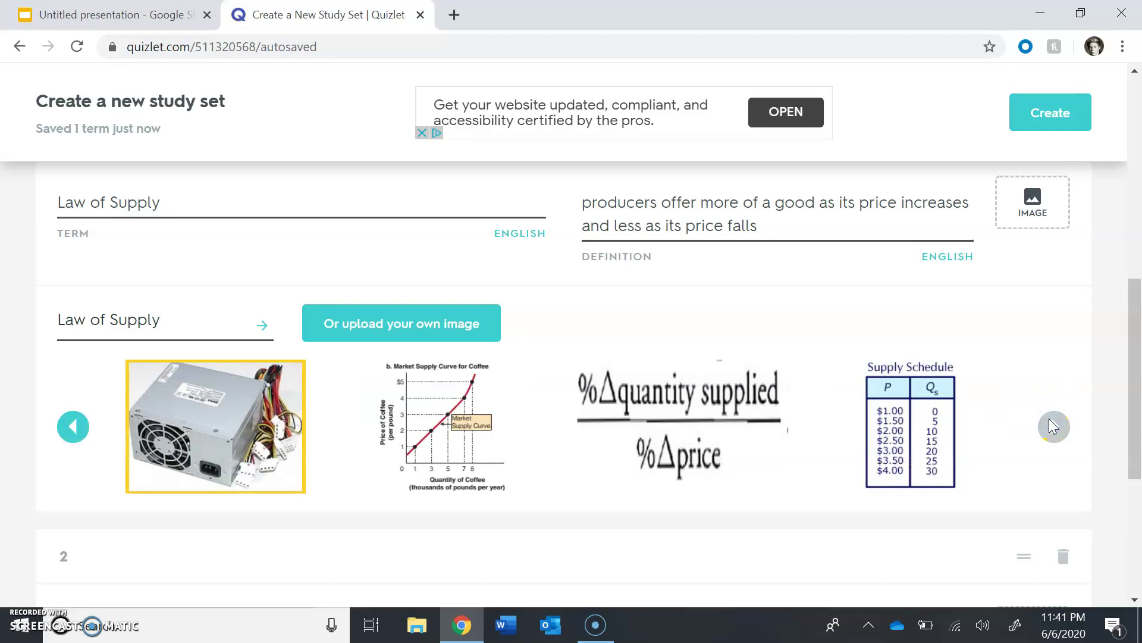
left_click(695, 459)
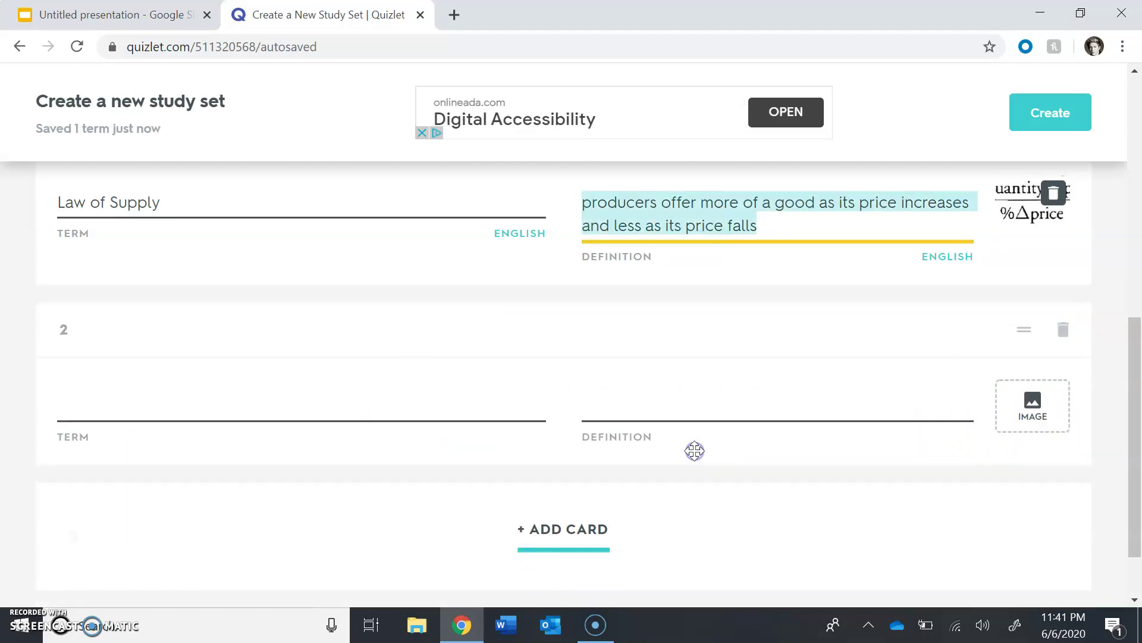
scroll(694, 449, "up", 2)
scroll(463, 442, "down", 2)
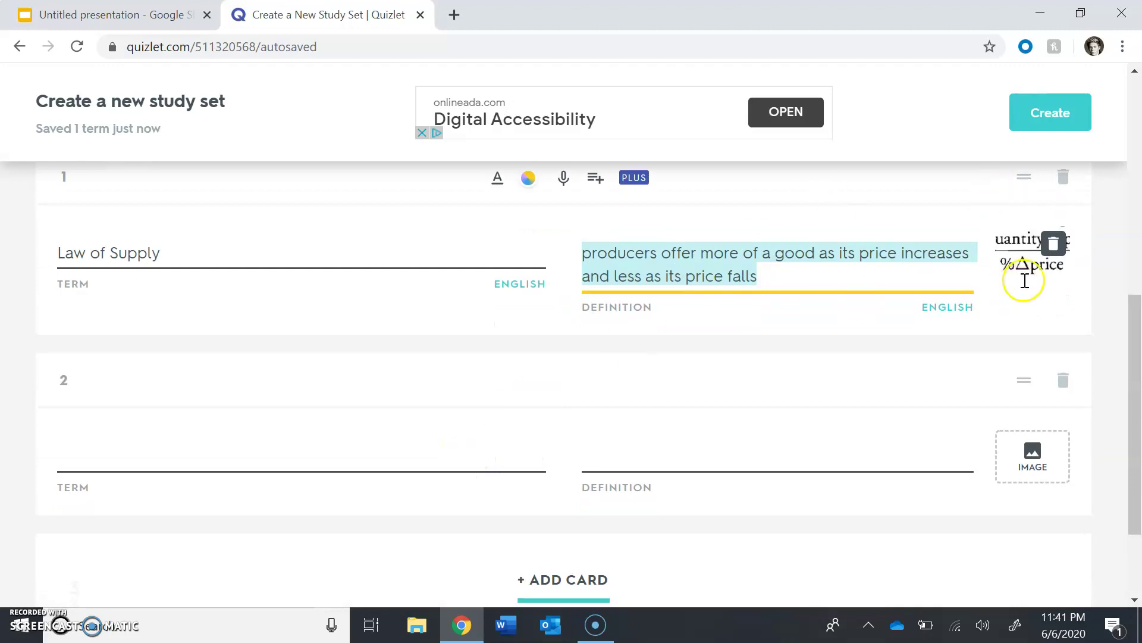
scroll(739, 173, "up", 4)
Enter 'law of demand' as card 2's term and accept the 'Law of Demand' suggestion
left_click(1028, 137)
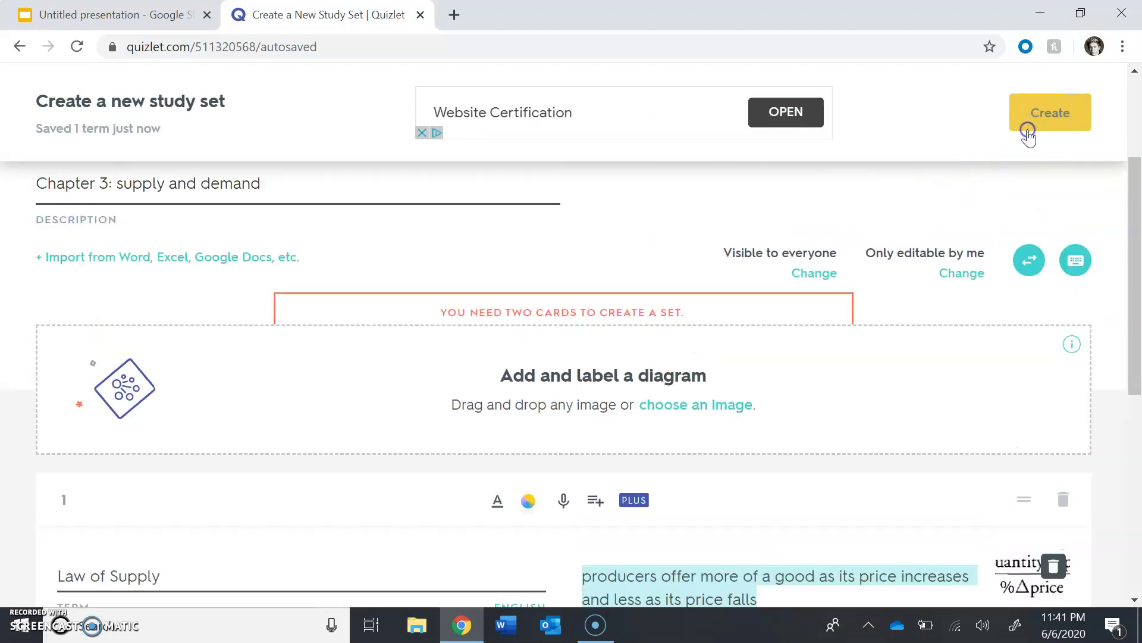
scroll(808, 321, "down", 3)
scroll(808, 321, "down", 6)
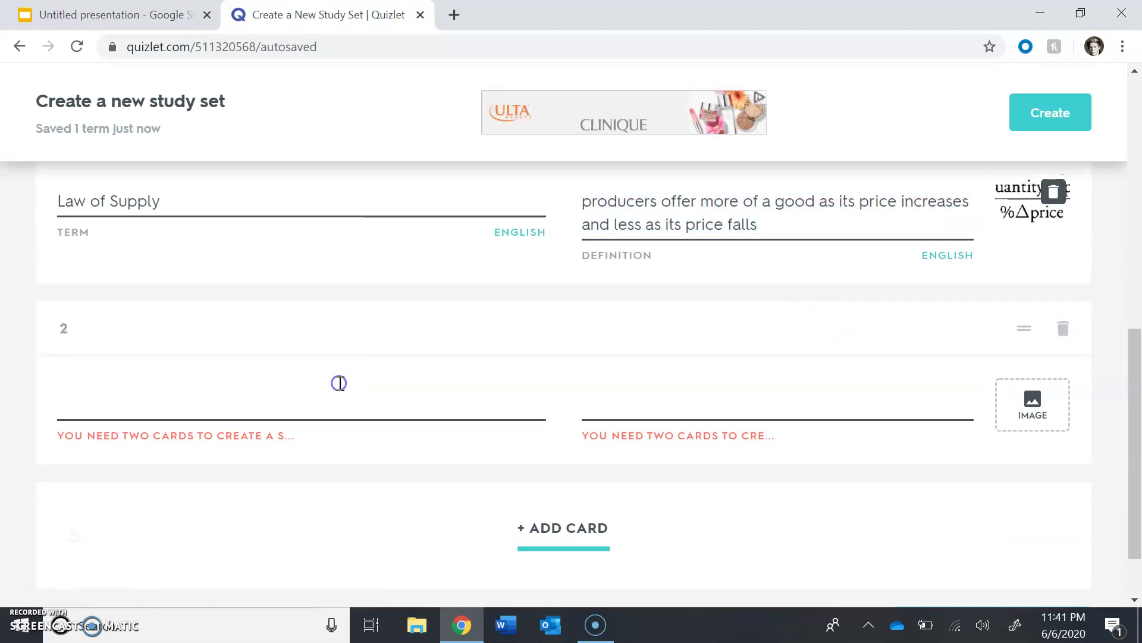
left_click(308, 403)
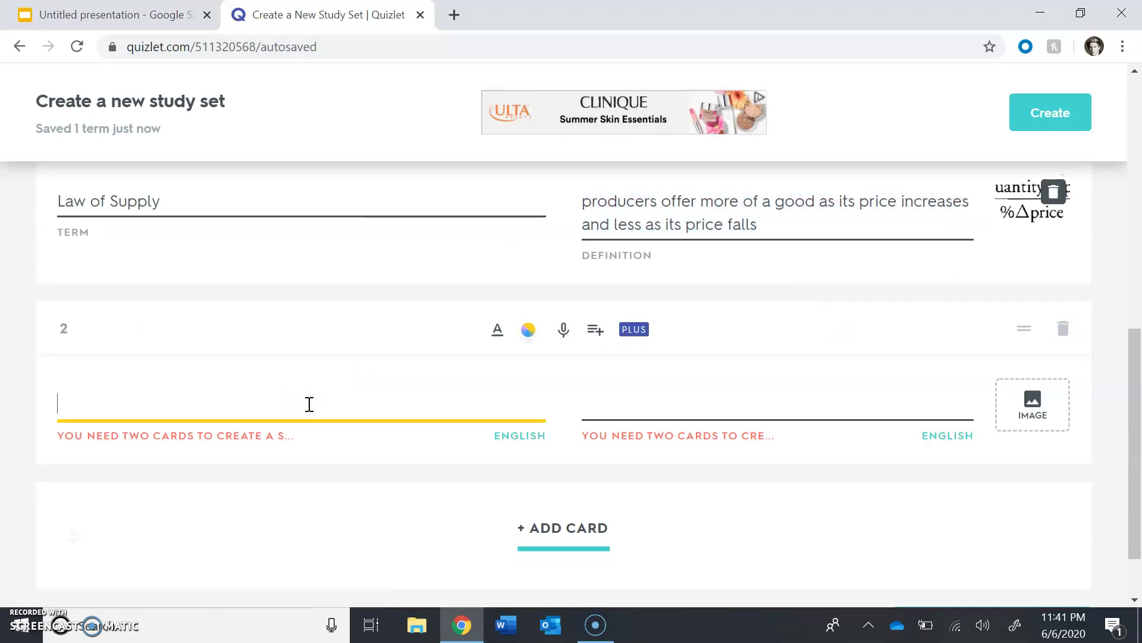
type("law of dem")
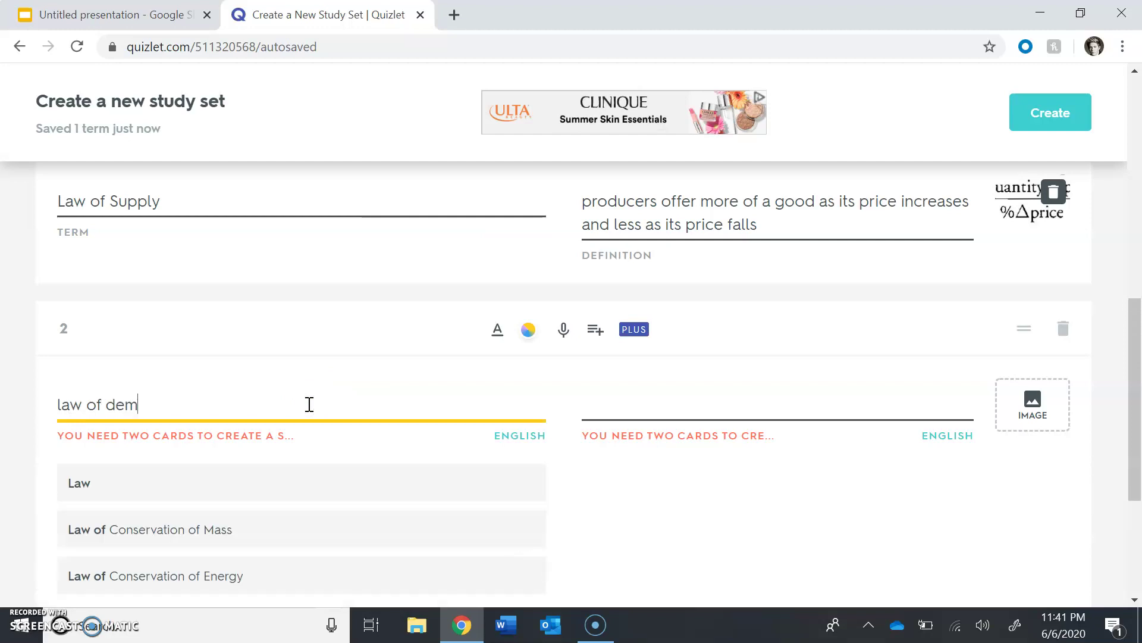
type("and")
left_click(245, 479)
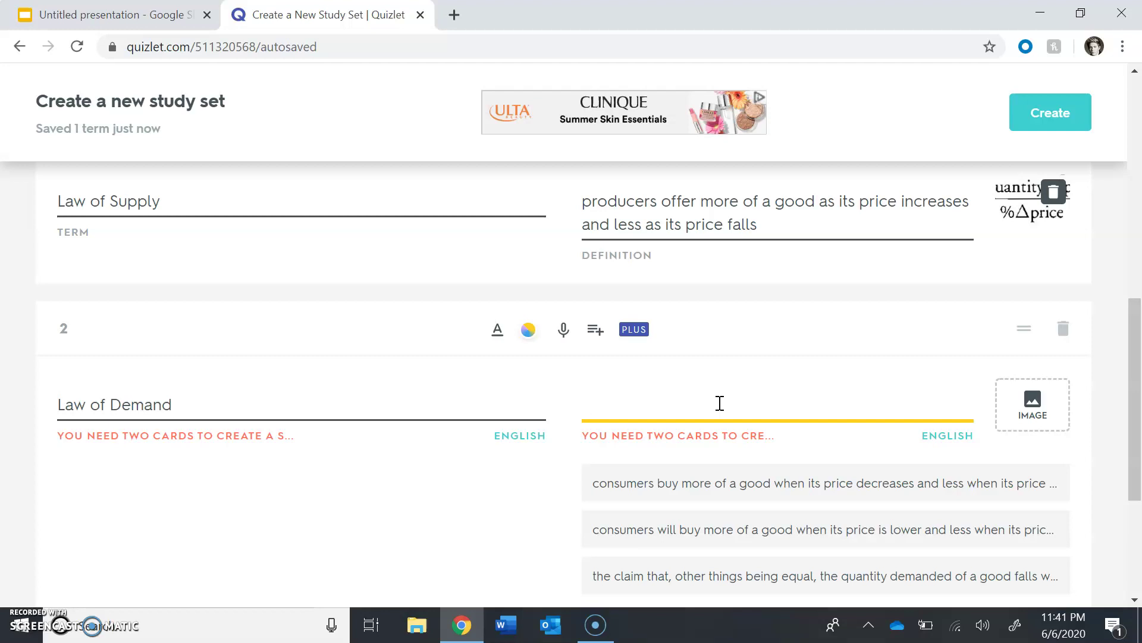
key("BackSpace")
scroll(720, 404, "up", 10)
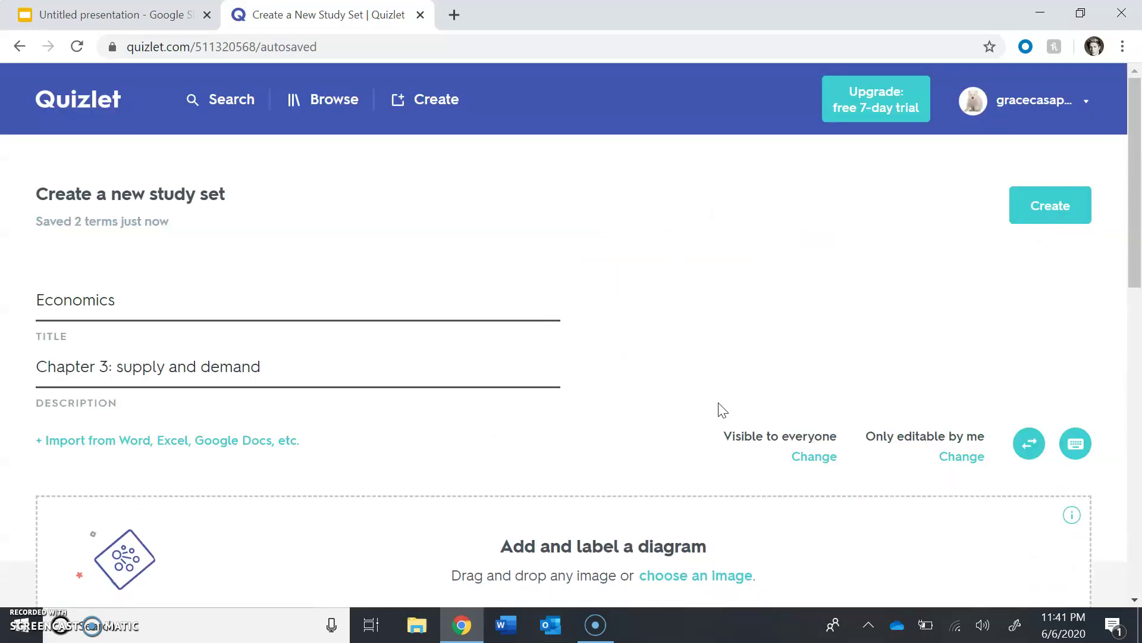
Define card 2 as 'as price *increases* quantity demanded *decreases*', bolding both words
scroll(720, 409, "down", 8)
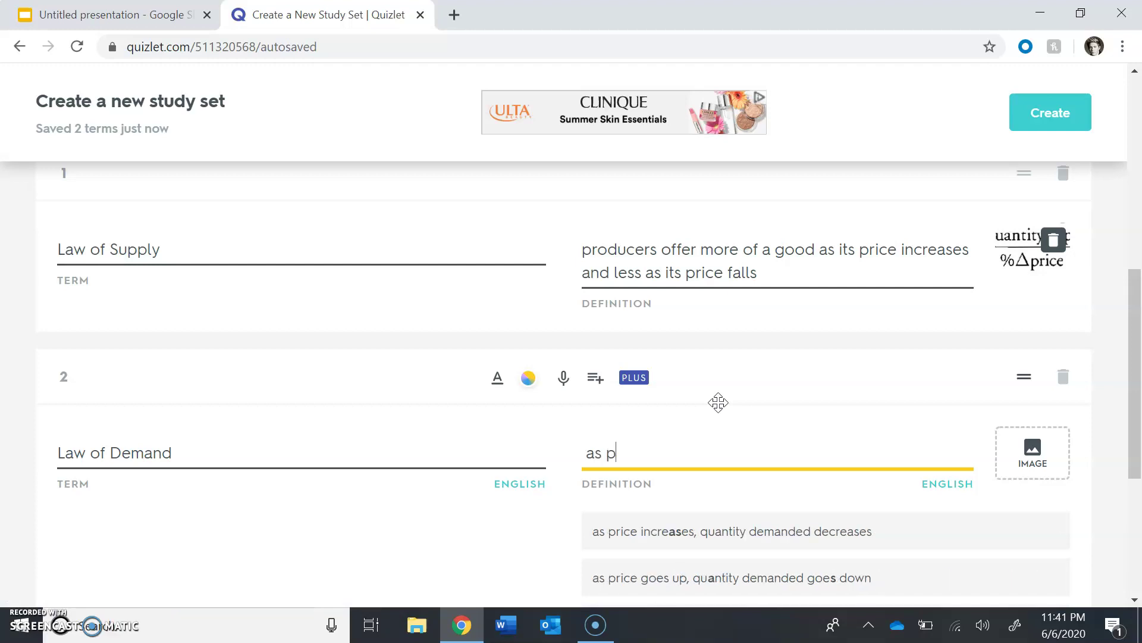
type("rice *")
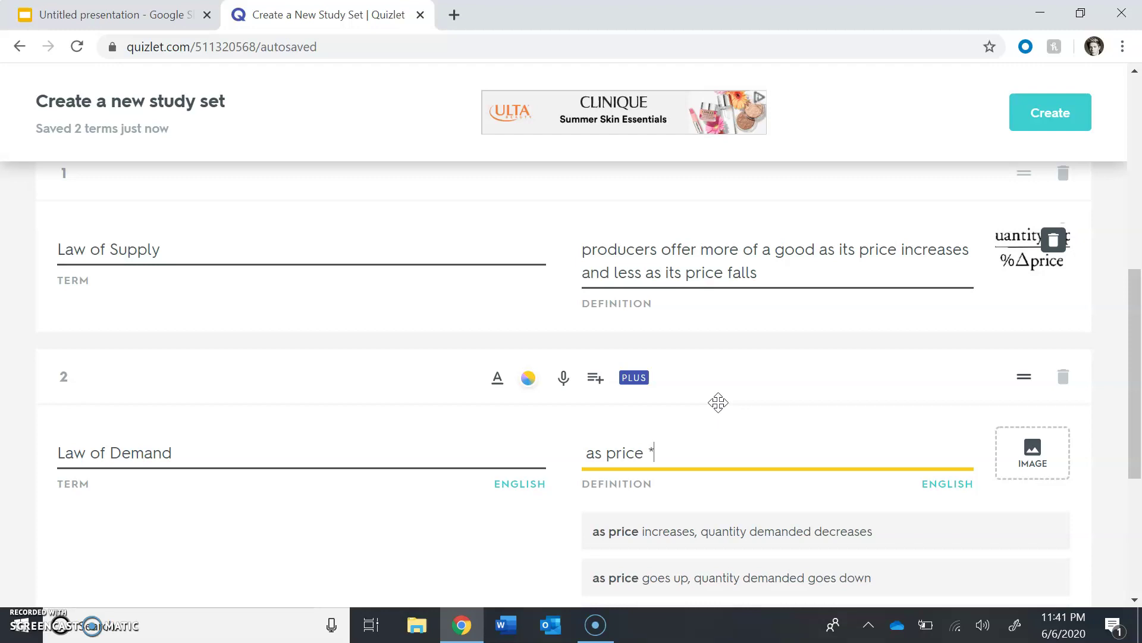
type("increa")
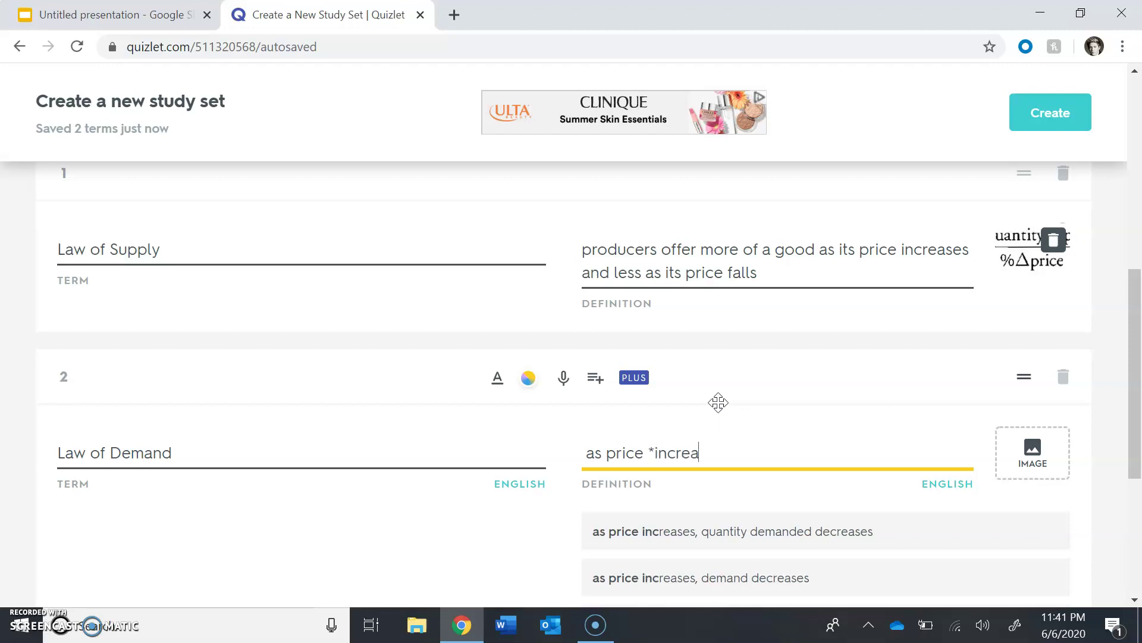
type("ses*")
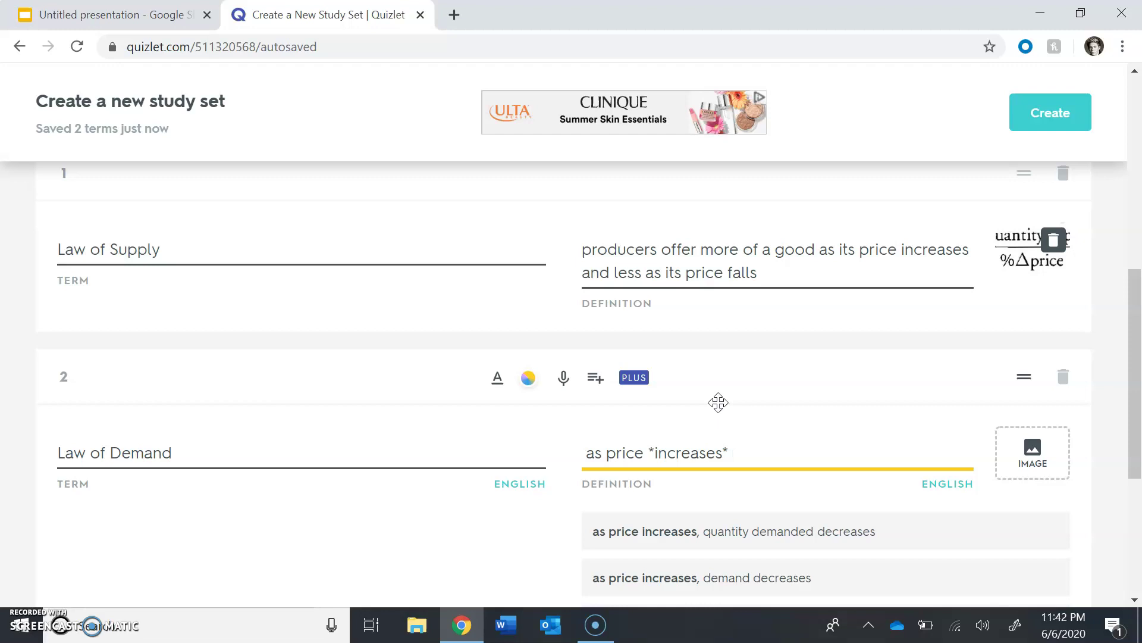
type("qau")
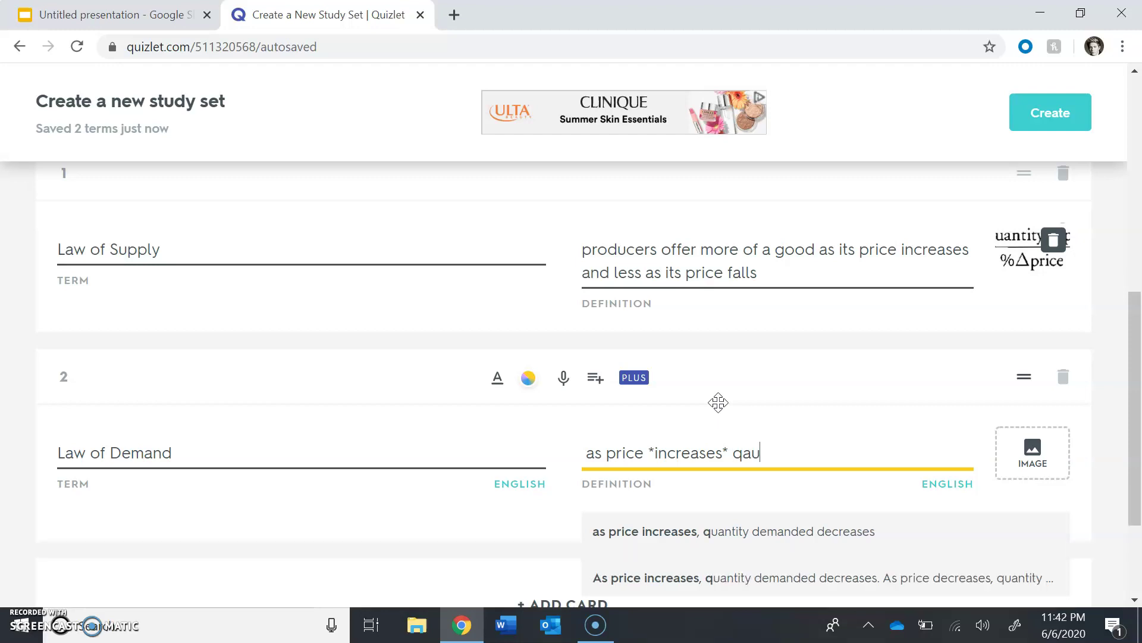
key("BackSpace")
key("BackSpace")
type("uan")
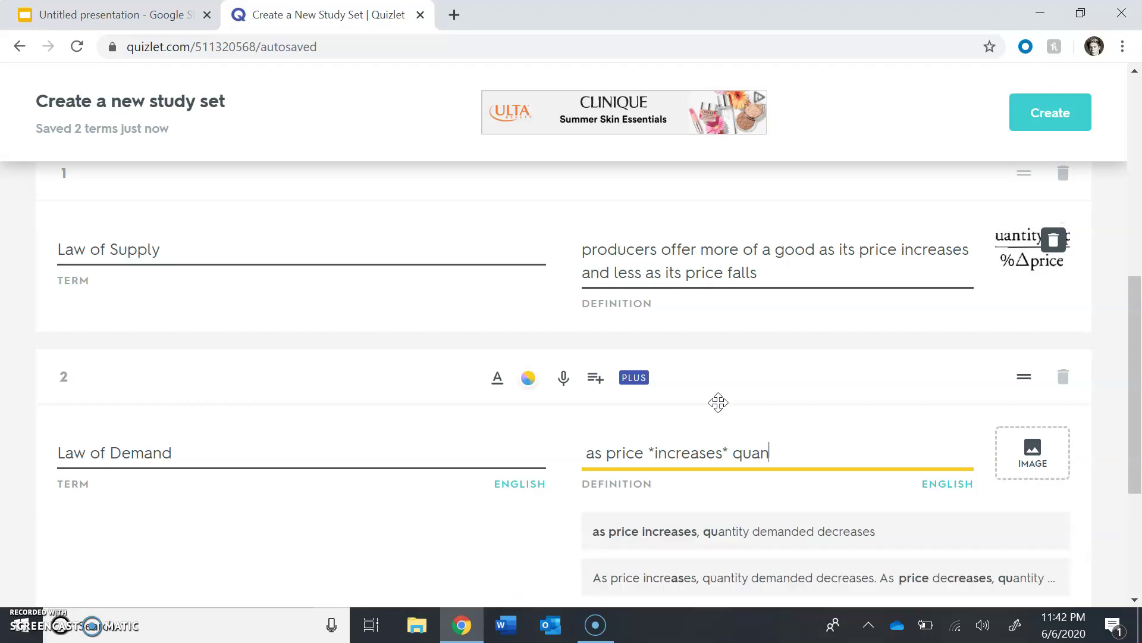
type("tity de")
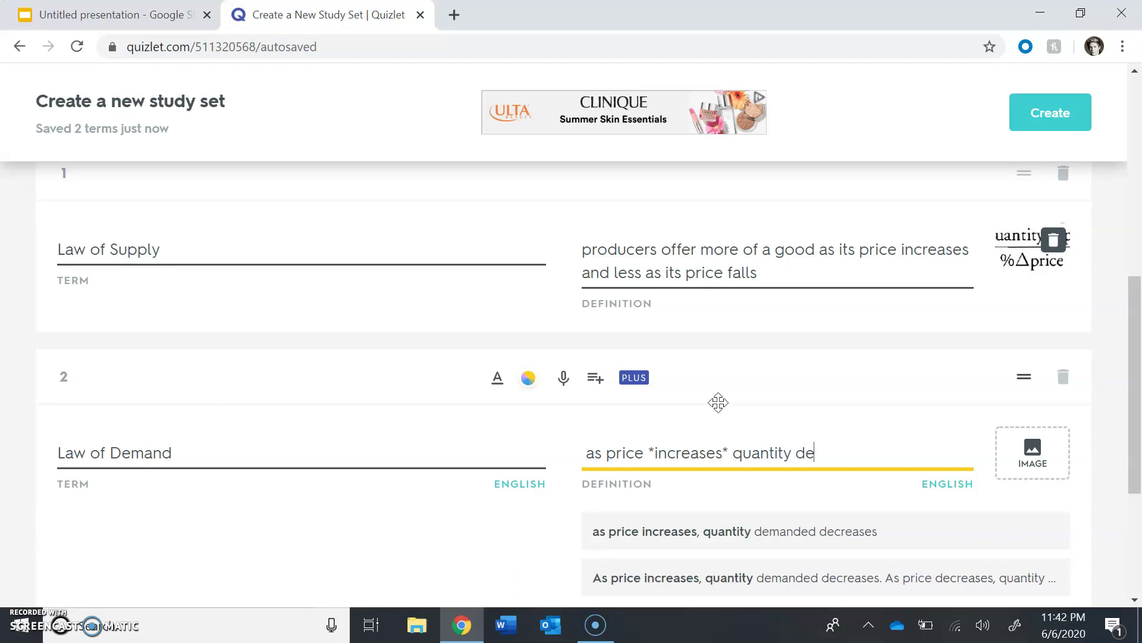
type("manded ")
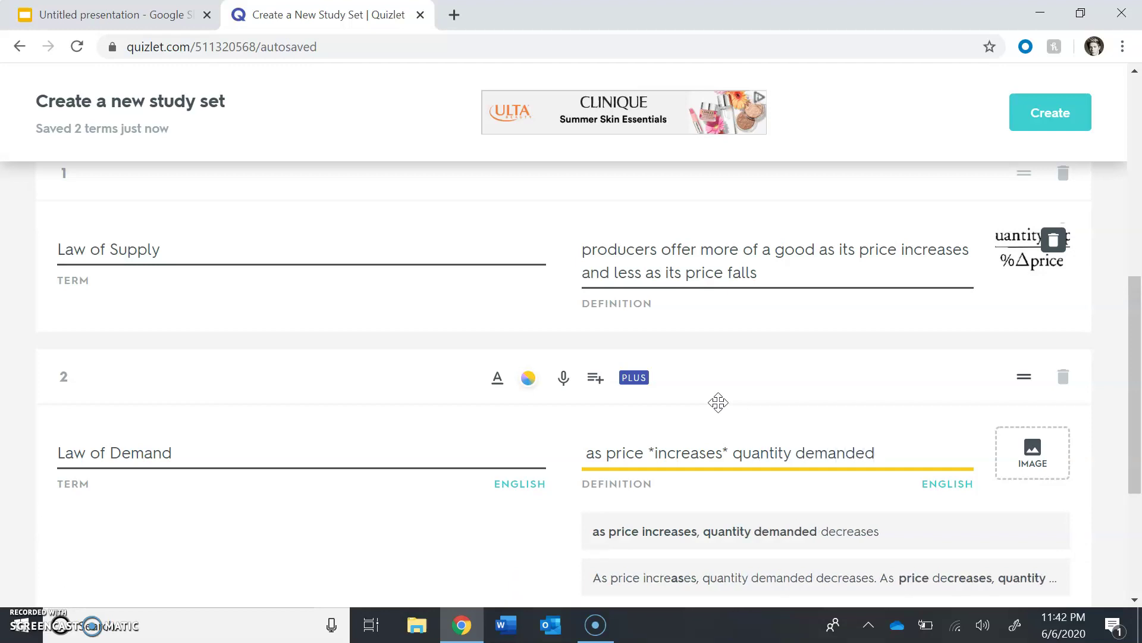
type("*de")
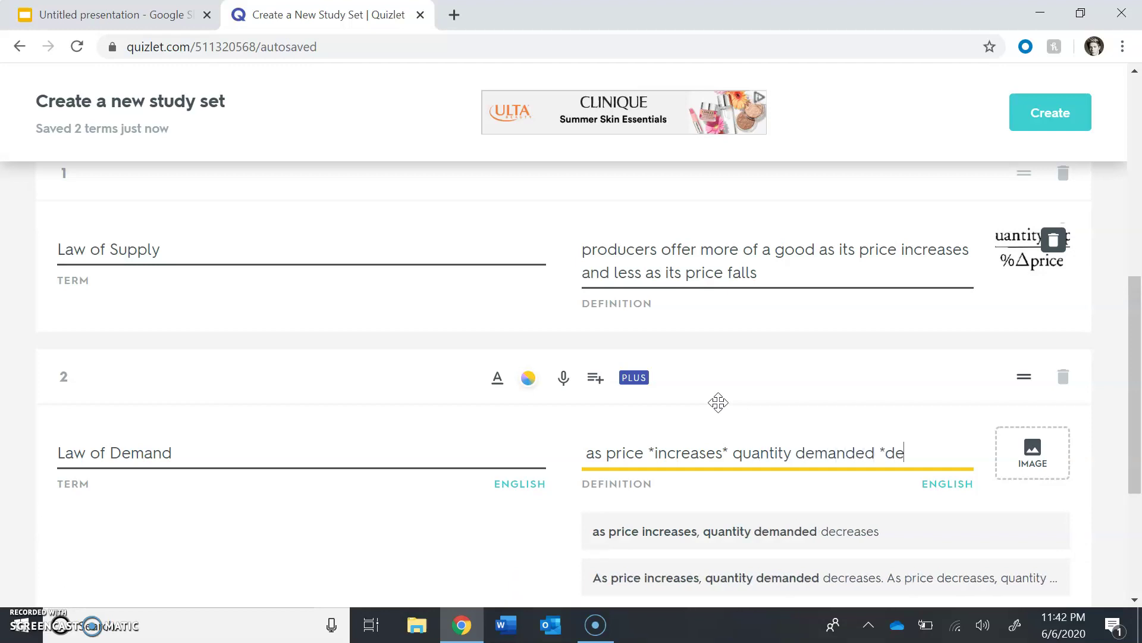
type("crease")
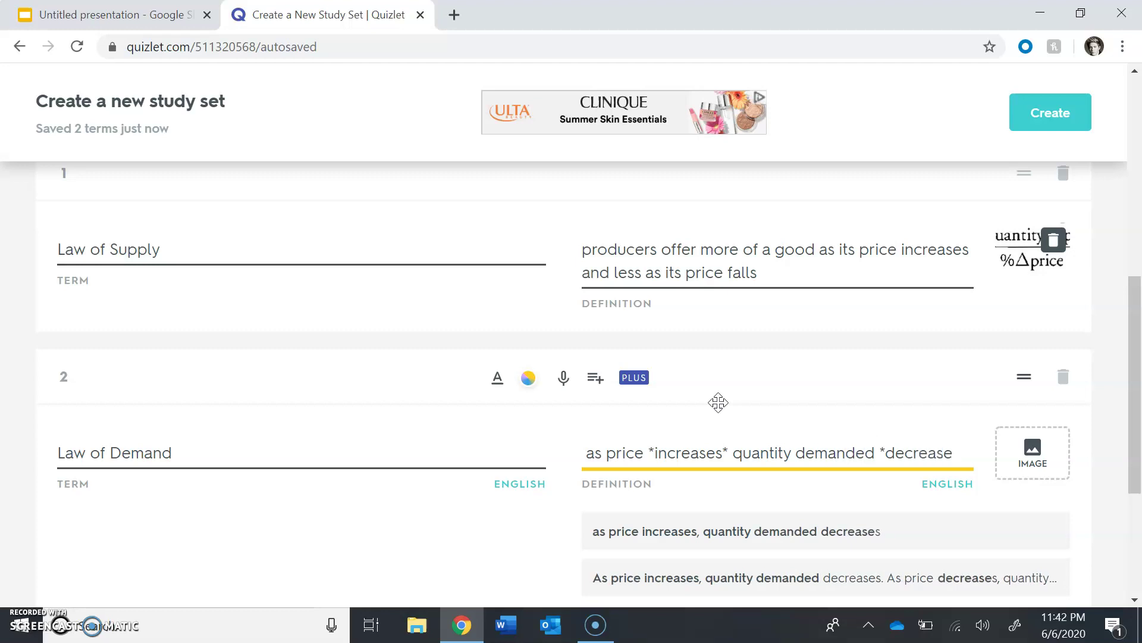
type("s*")
left_click(653, 451)
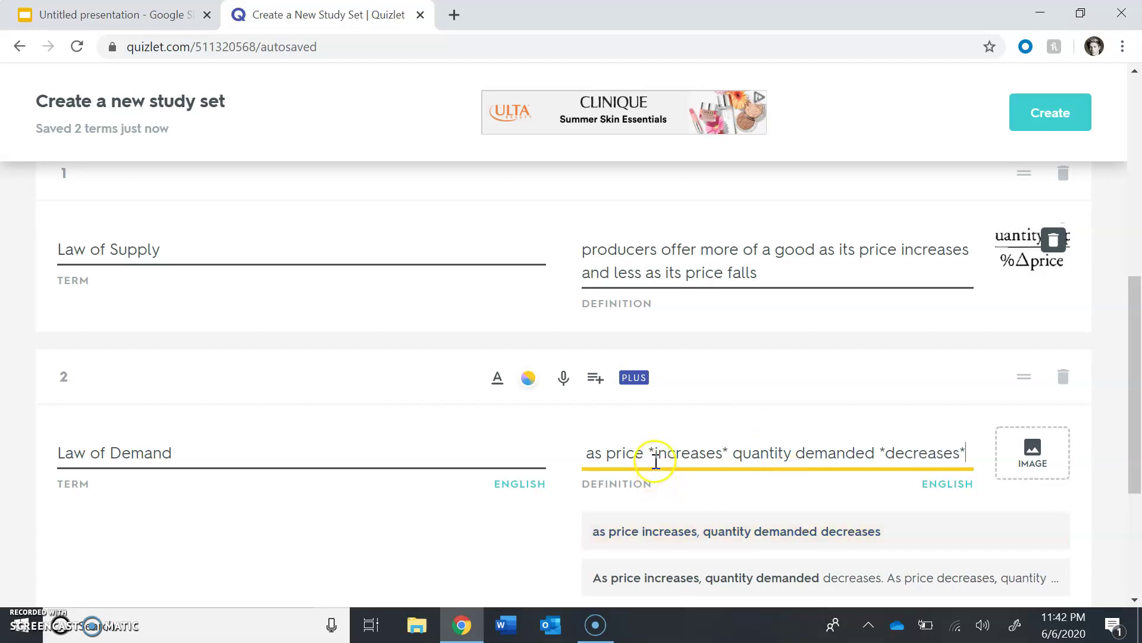
left_click(724, 456)
scroll(899, 402, "up", 3)
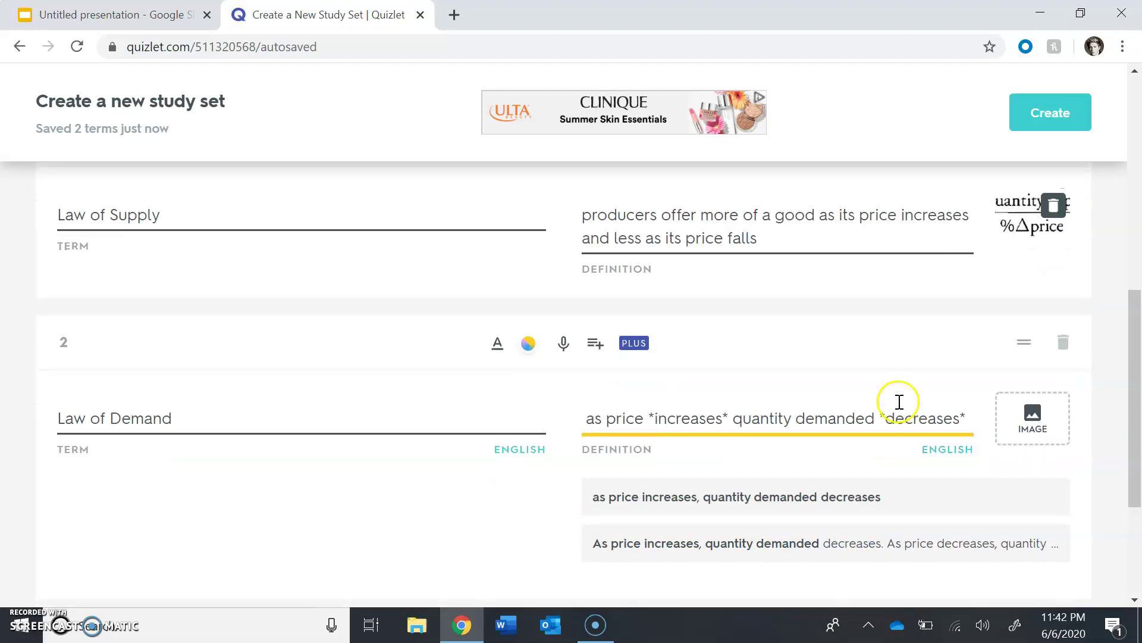
Create the Economics set and copy its share link
left_click(1056, 121)
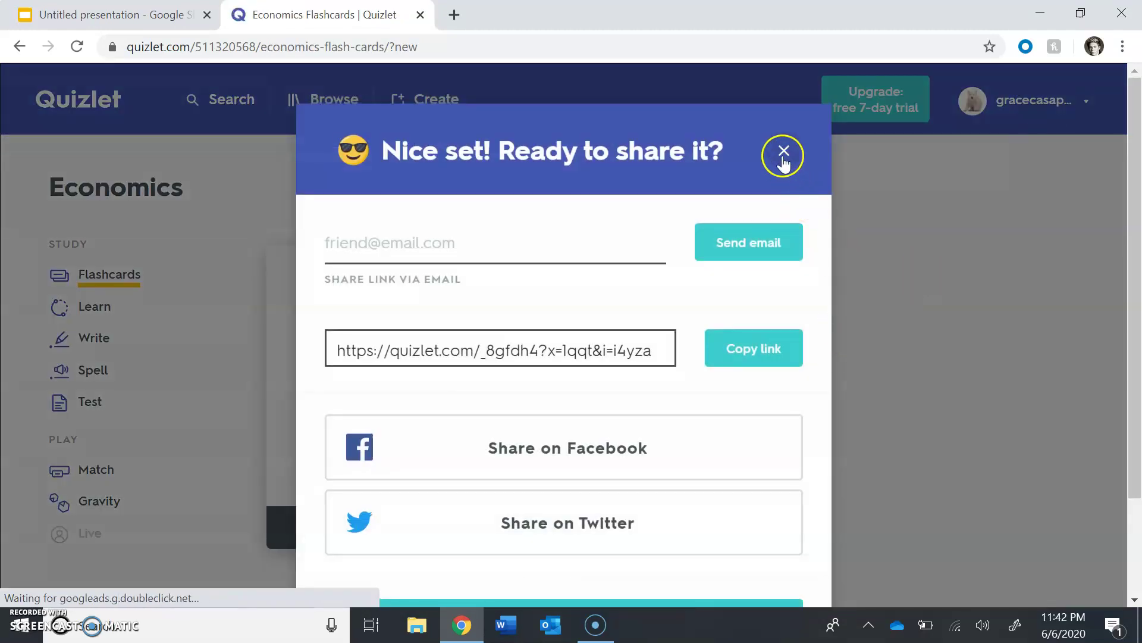
left_click_drag(337, 350, 627, 351)
left_click(627, 351)
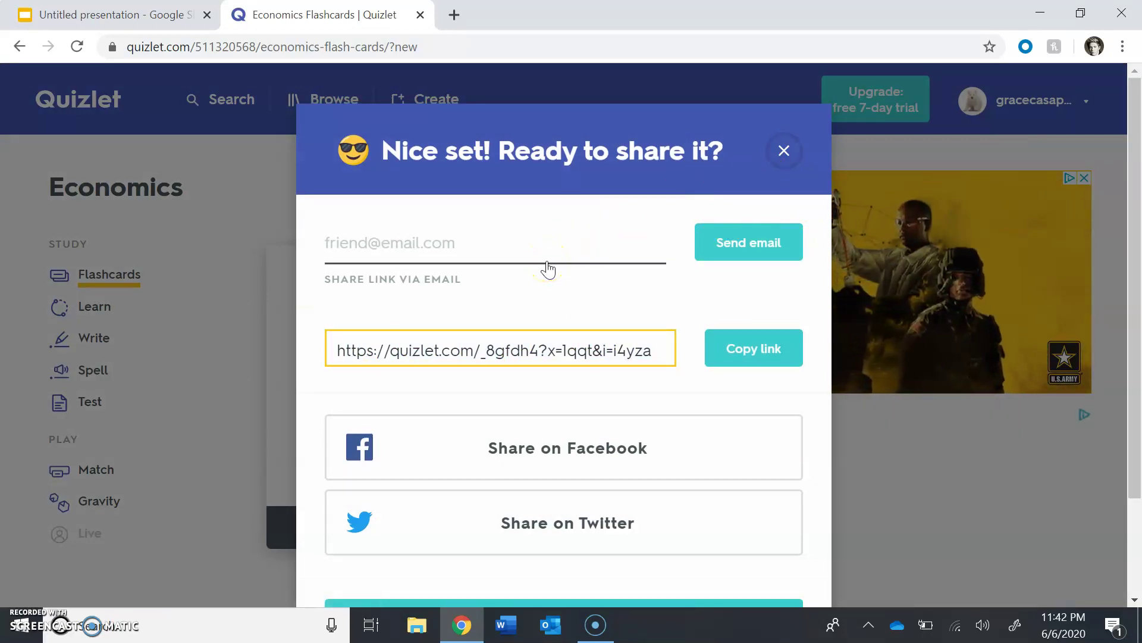
left_click(477, 356)
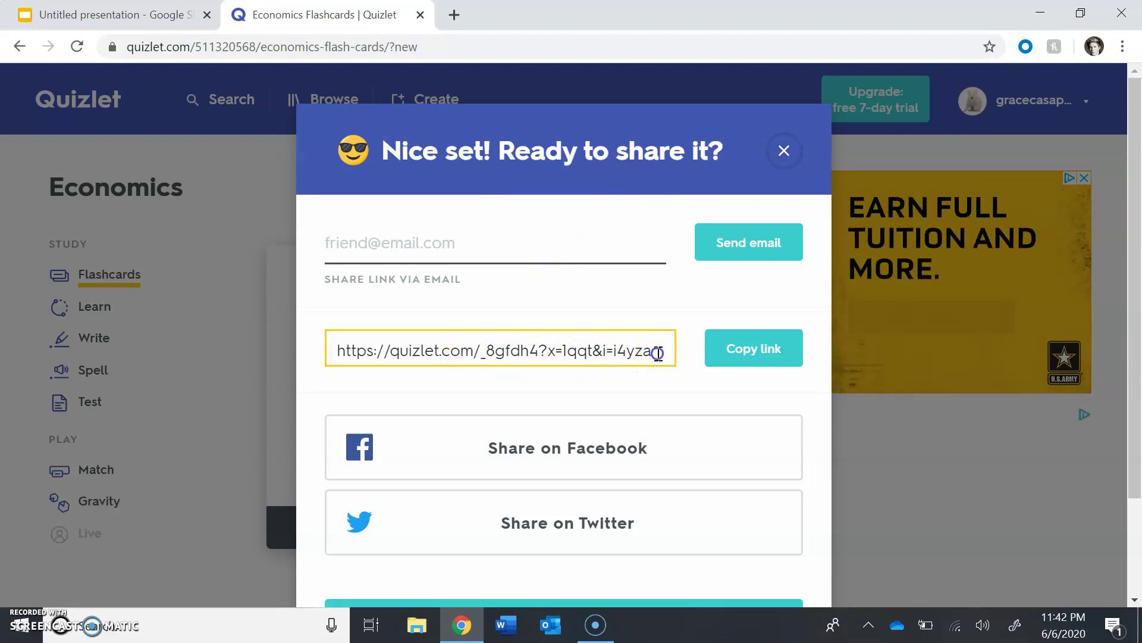
left_click(338, 377)
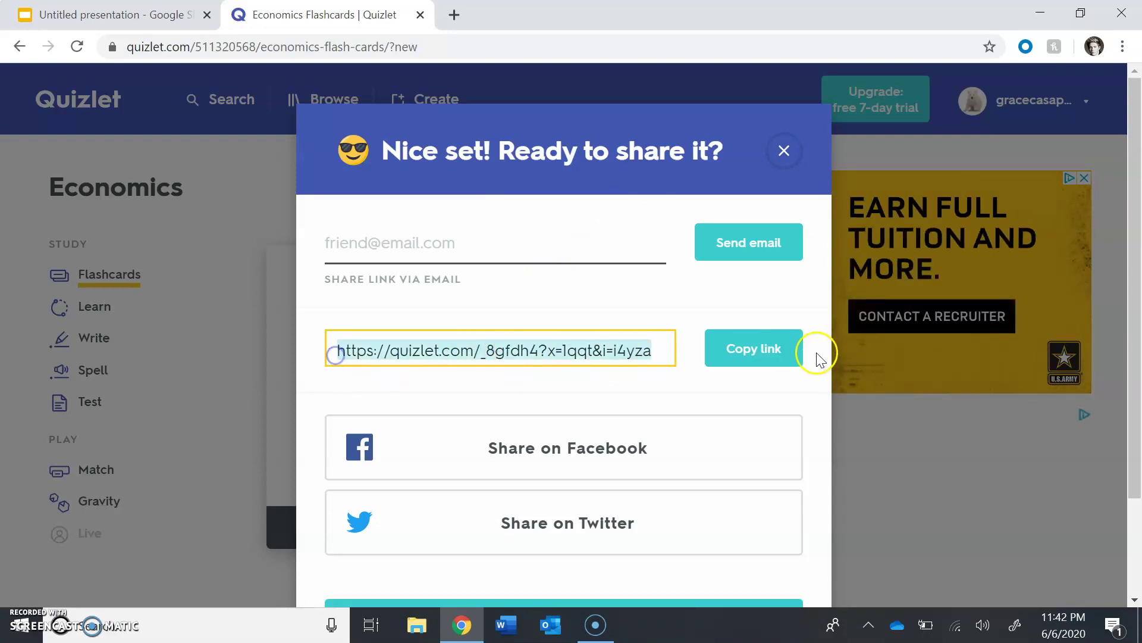
left_click(751, 356)
Close the sharing prompt to view the set's Law of Supply and Law of Demand terms
scroll(603, 457, "down", 3)
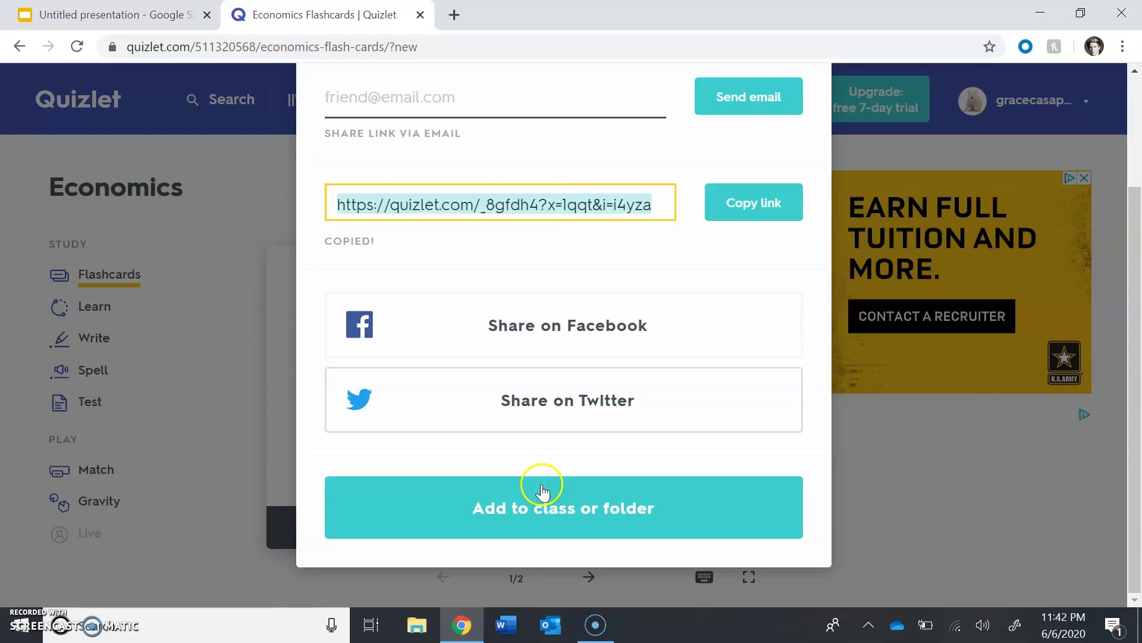
scroll(540, 491, "up", 3)
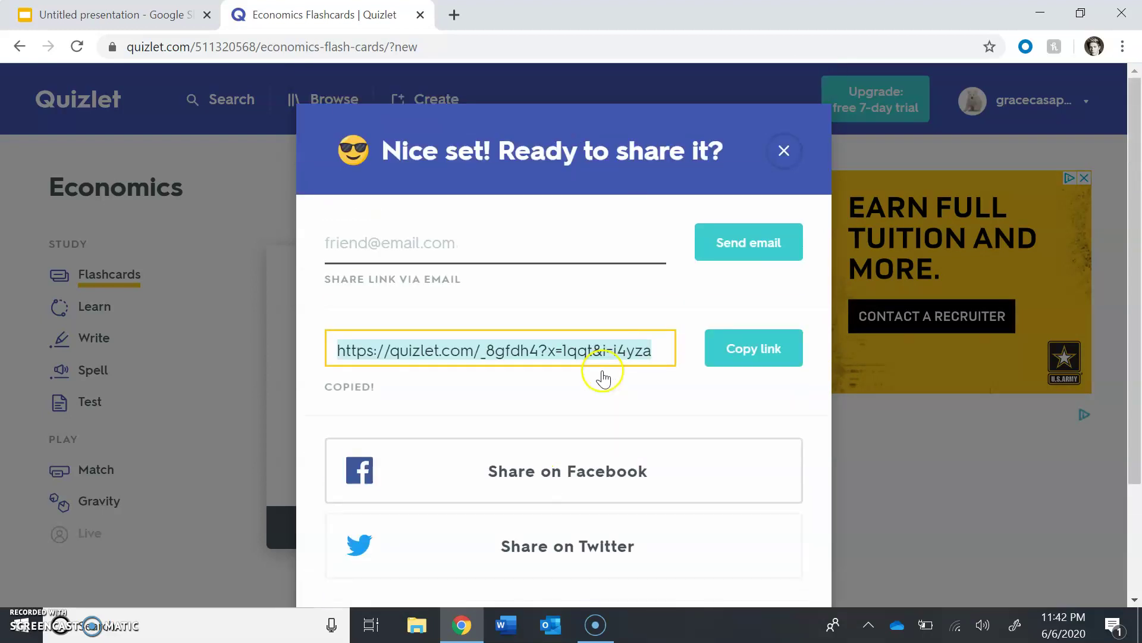
left_click(795, 136)
scroll(661, 354, "down", 8)
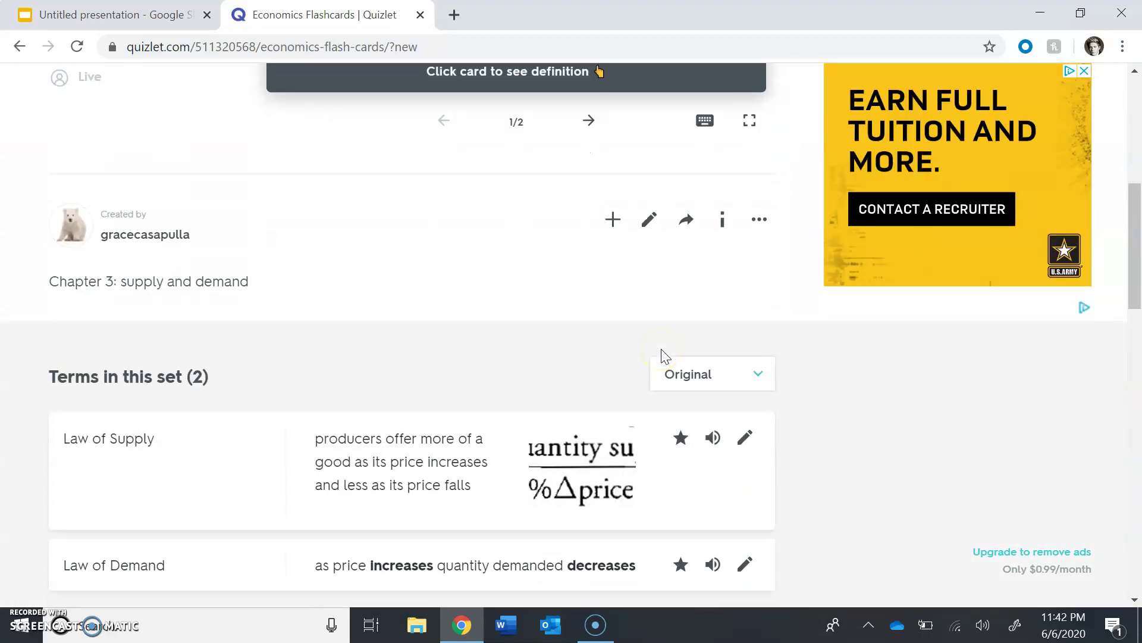
scroll(664, 356, "down", 2)
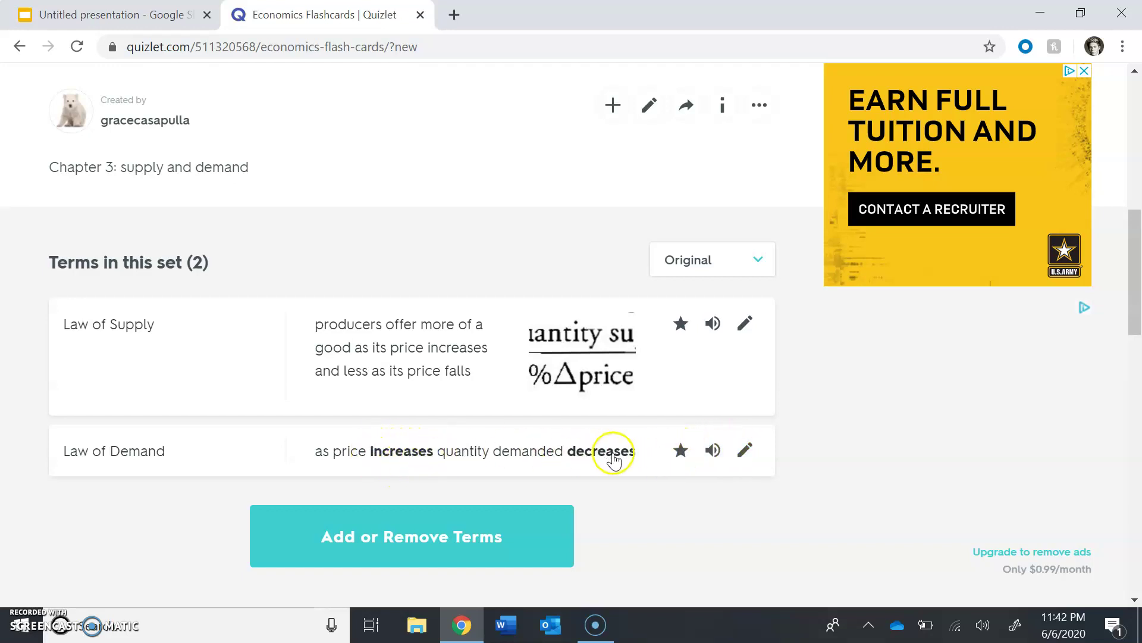
scroll(405, 395, "up", 8)
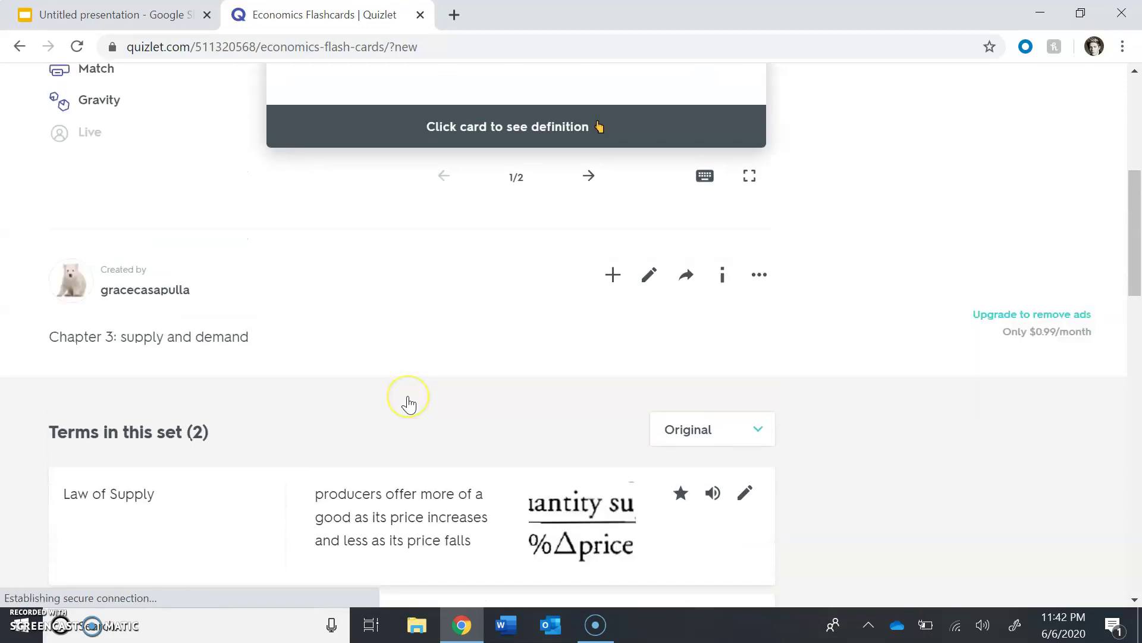
Flip the Law of Supply card, then advance past Law of Demand to the 'Nice work!' screen
scroll(408, 405, "up", 1)
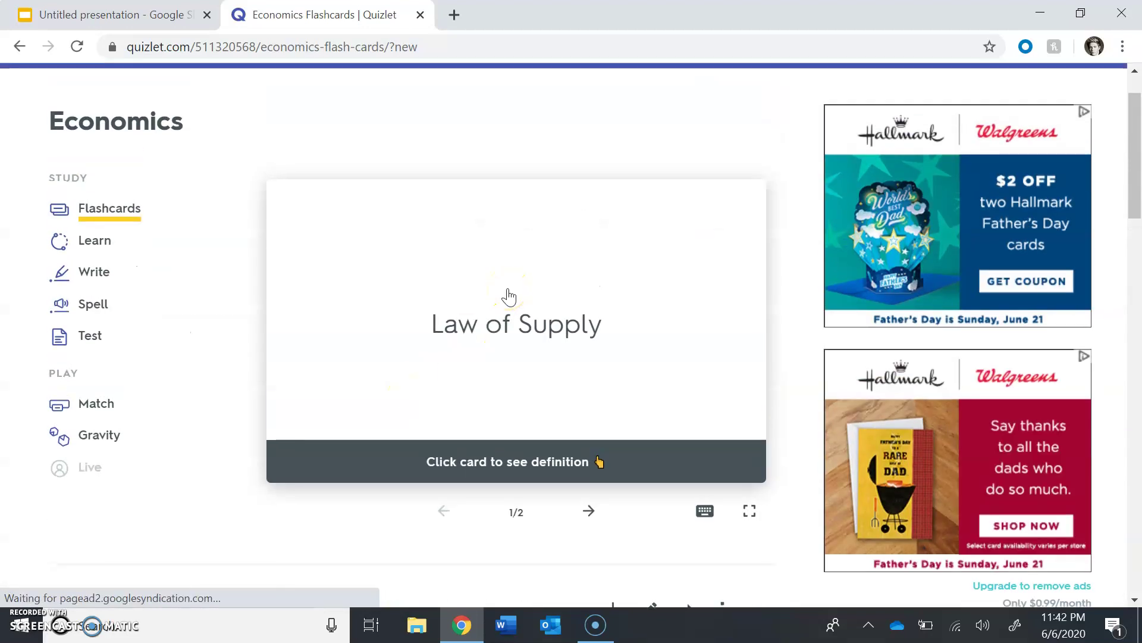
left_click(508, 296)
left_click(441, 309)
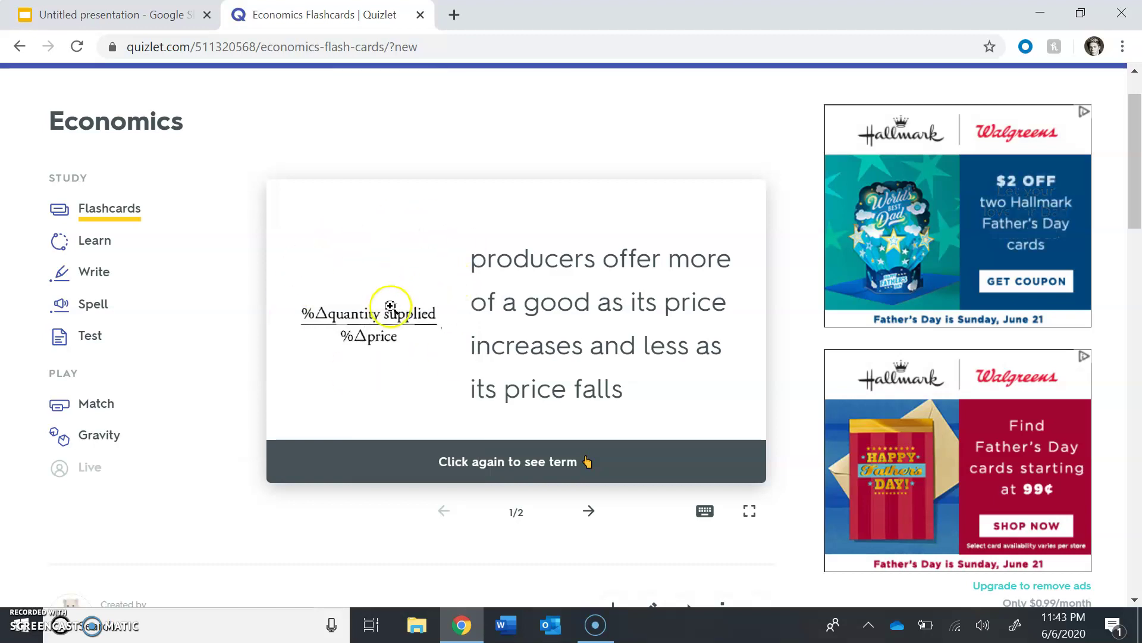
left_click(592, 519)
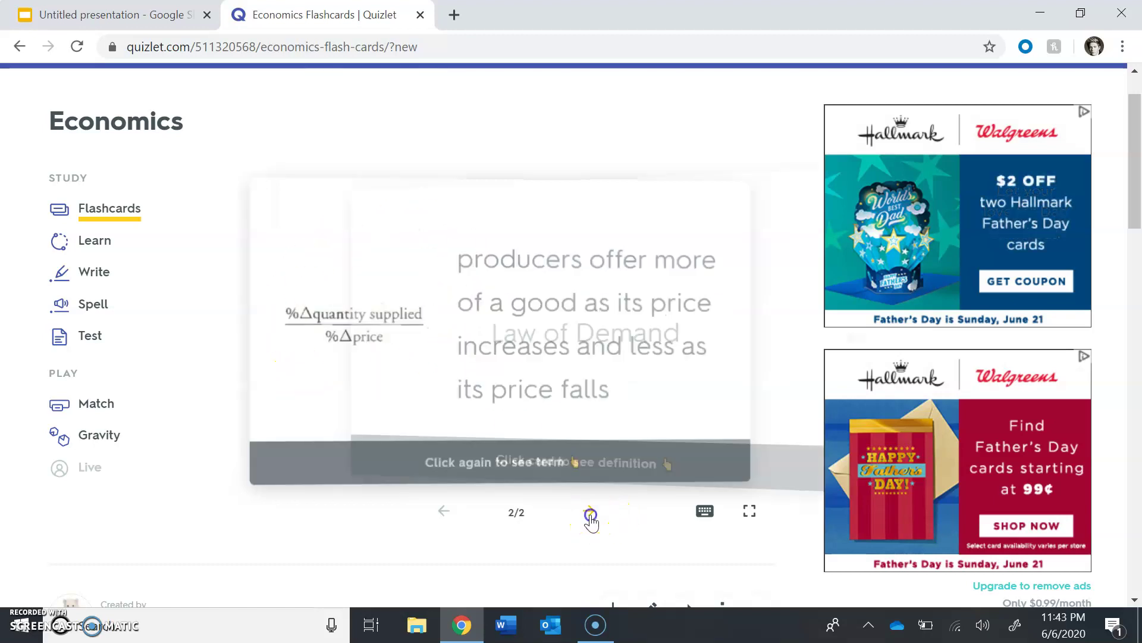
left_click(590, 514)
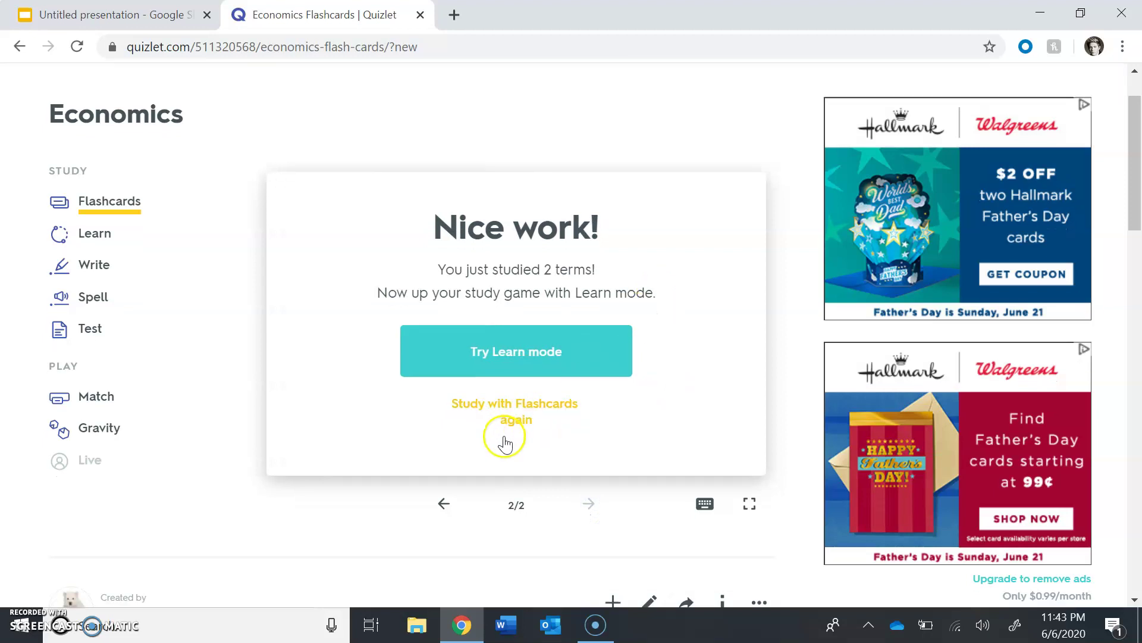
scroll(505, 438, "down", 9)
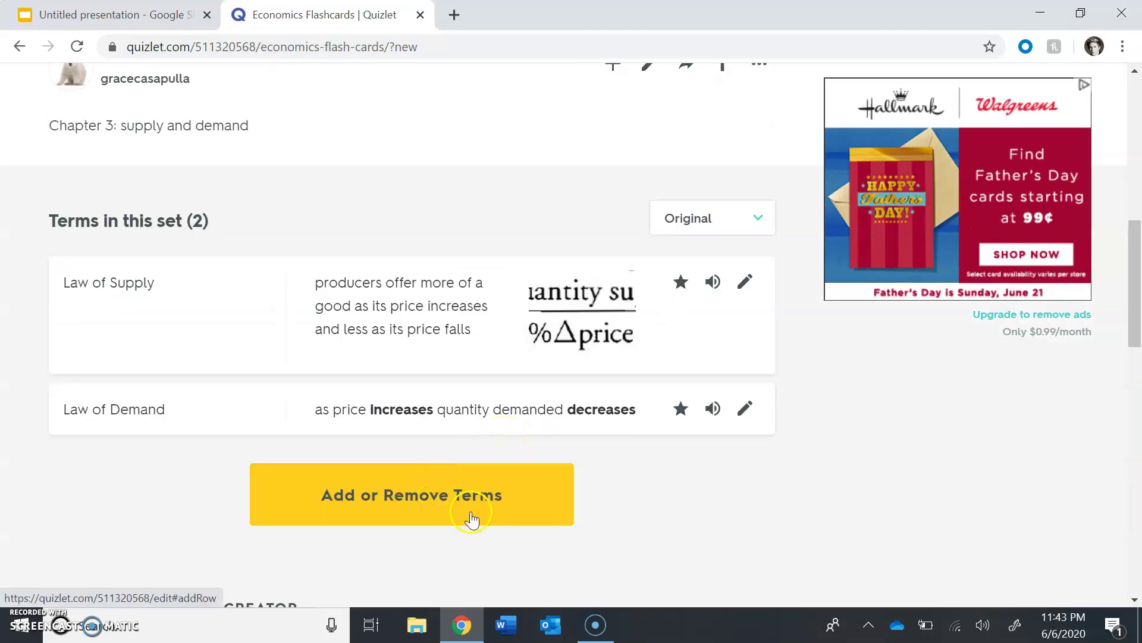
scroll(626, 479, "down", 1)
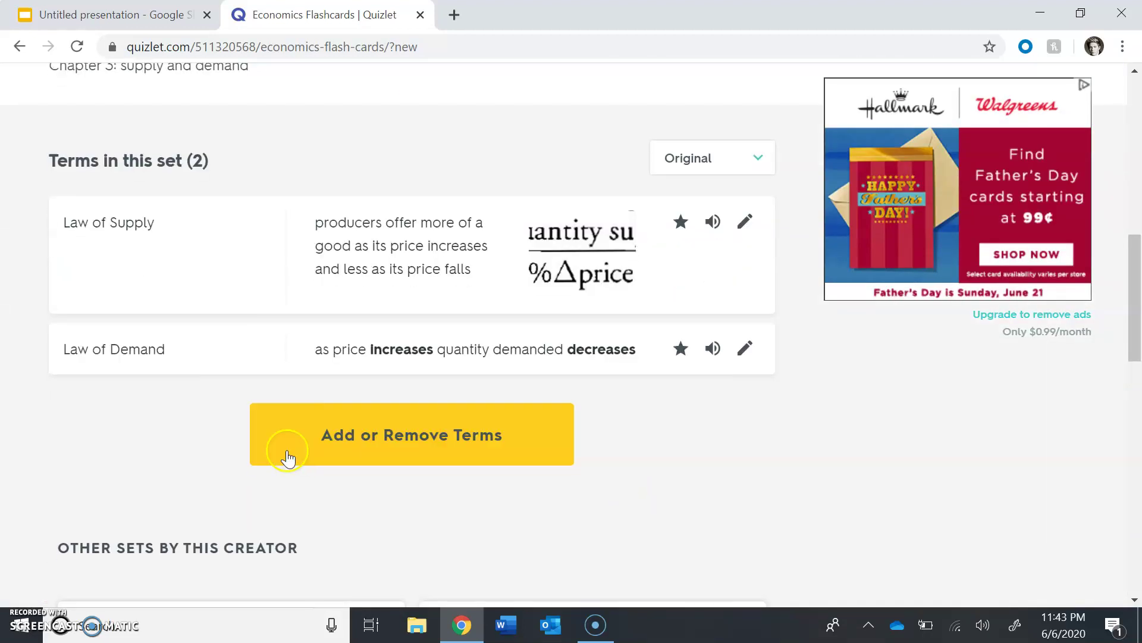
scroll(184, 484, "up", 9)
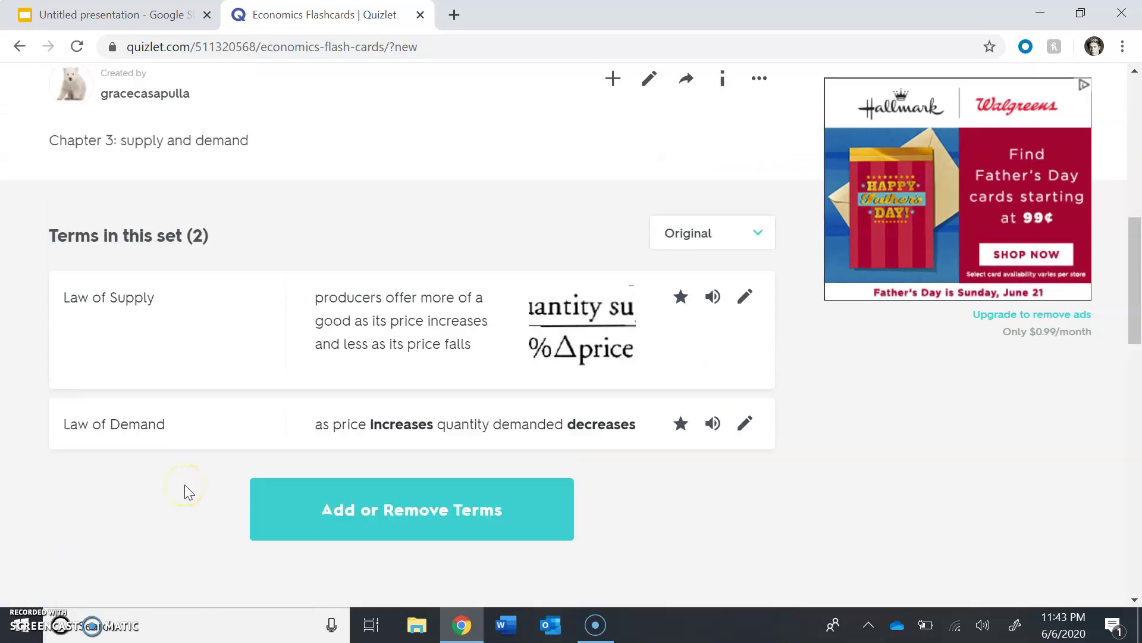
scroll(158, 518, "down", 1)
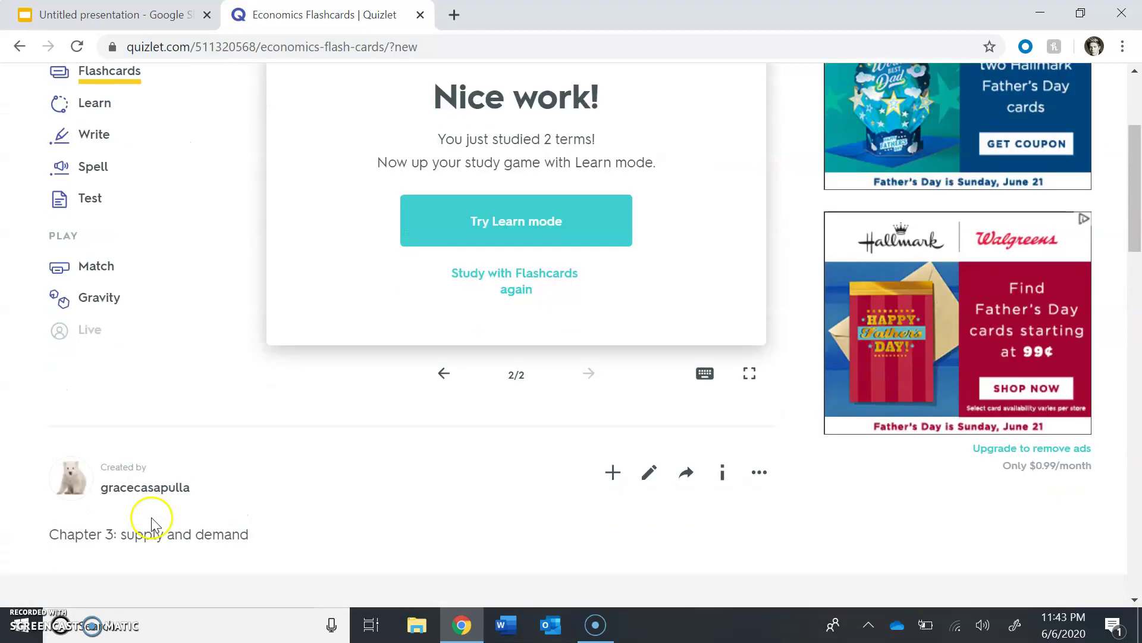